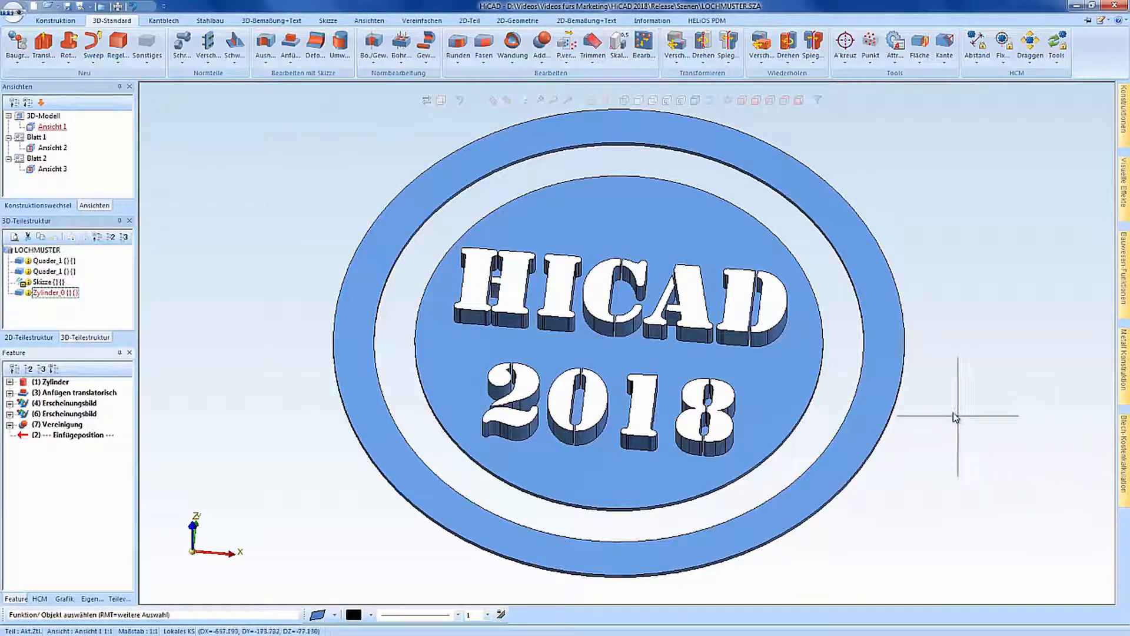
Start a hole pattern (Lochmuster) on the round part bearing the HiCAD 2018 lettering
left_click(912, 390)
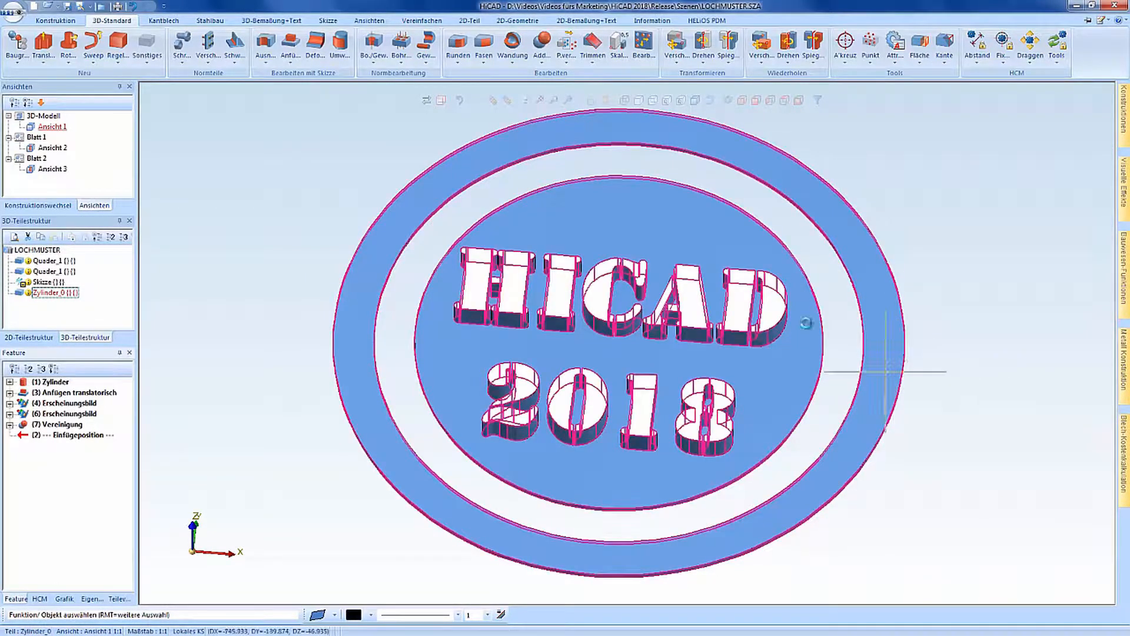
left_click(402, 57)
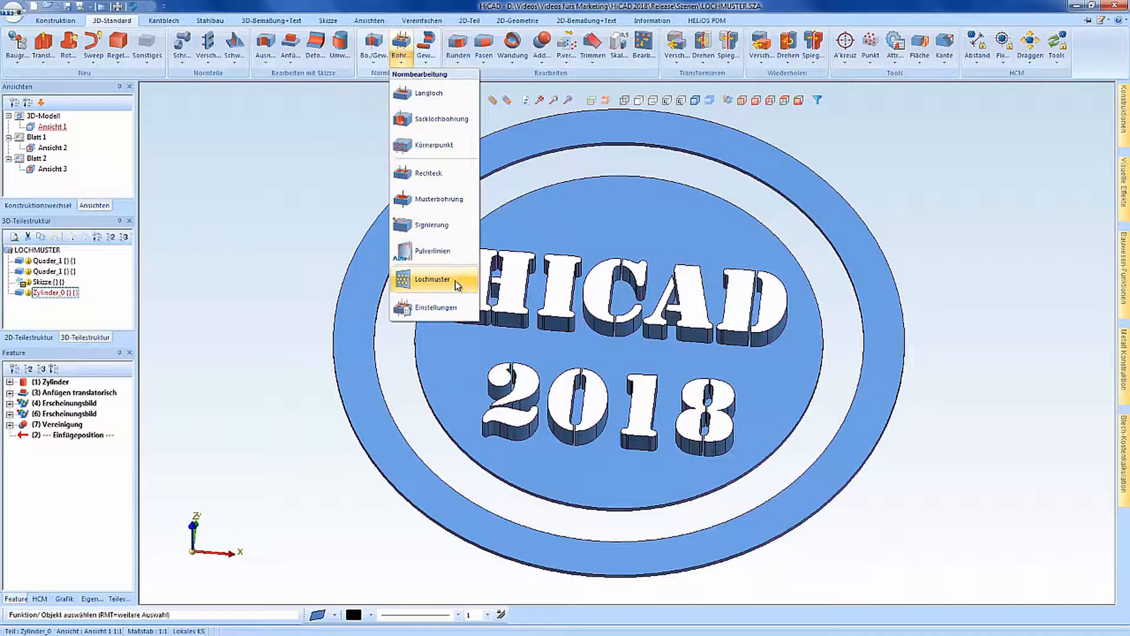
left_click(457, 285)
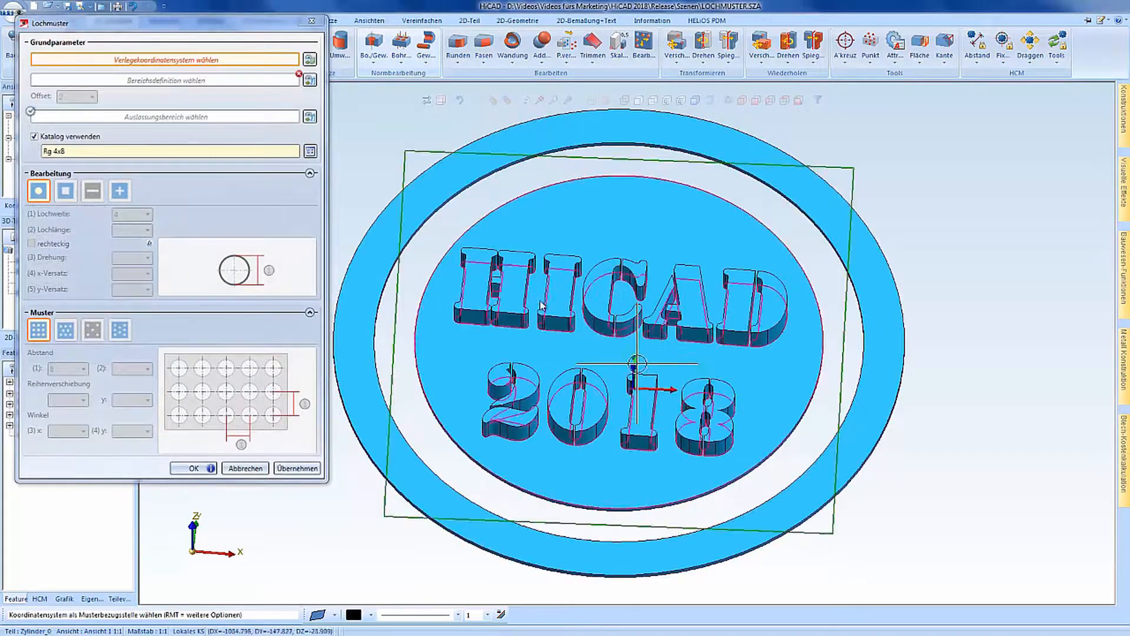
left_click_drag(183, 37, 194, 42)
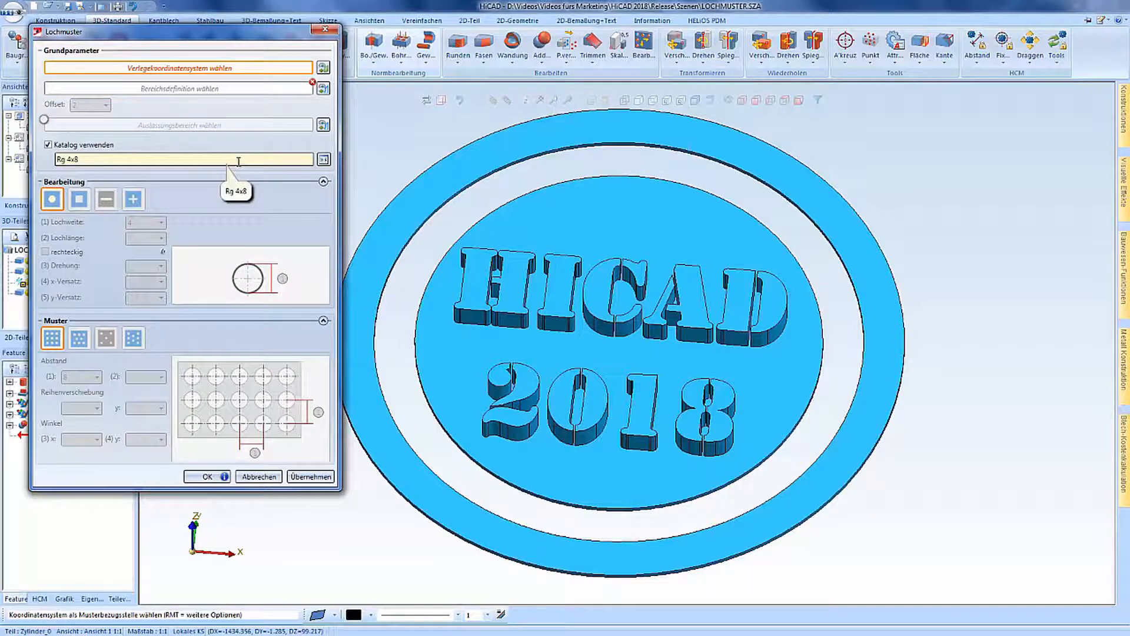
Browse the hole pattern catalogue and its DIN 24041 perforation categories without choosing a new entry
left_click(323, 159)
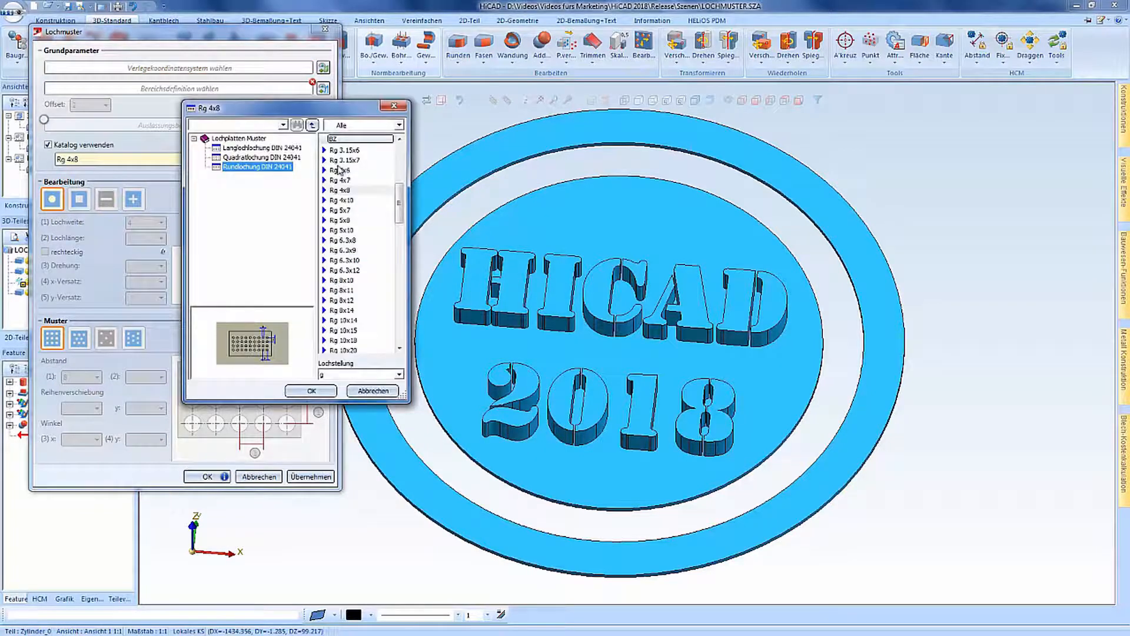
left_click(260, 140)
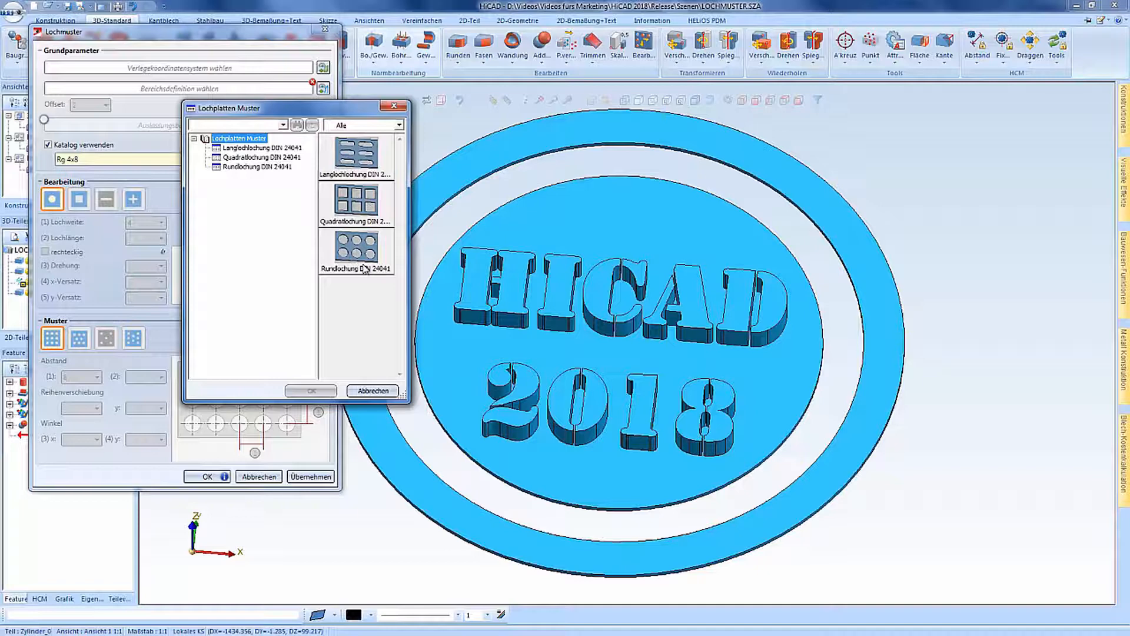
left_click(373, 391)
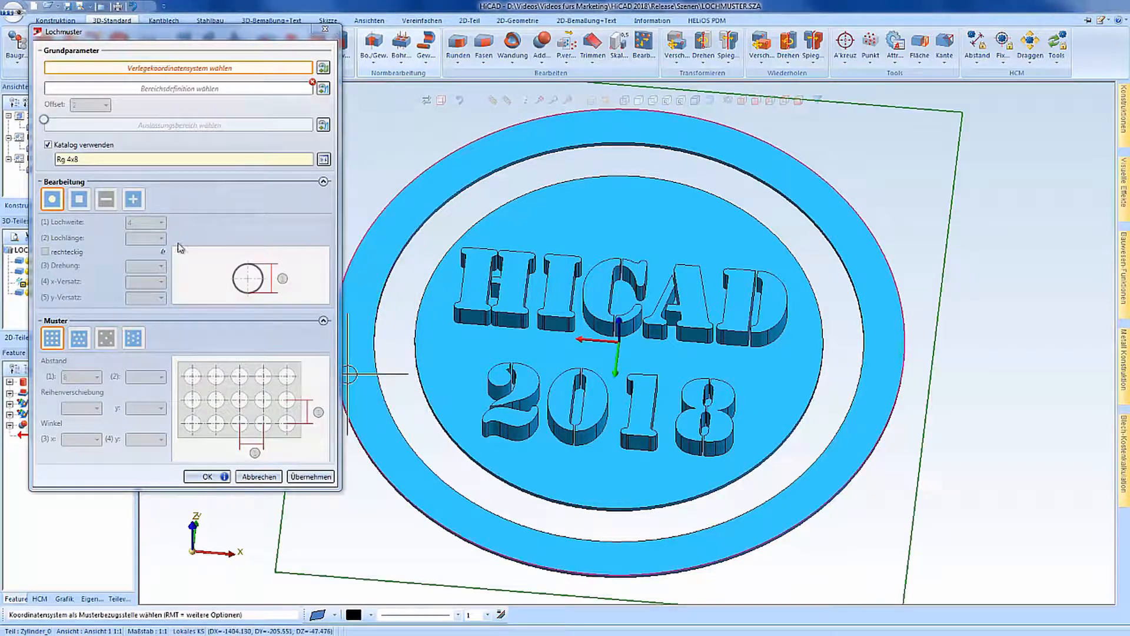
Perforate the outer ring's face without the catalogue, using round holes of width 4, spacing 8 and offset 2
left_click(48, 144)
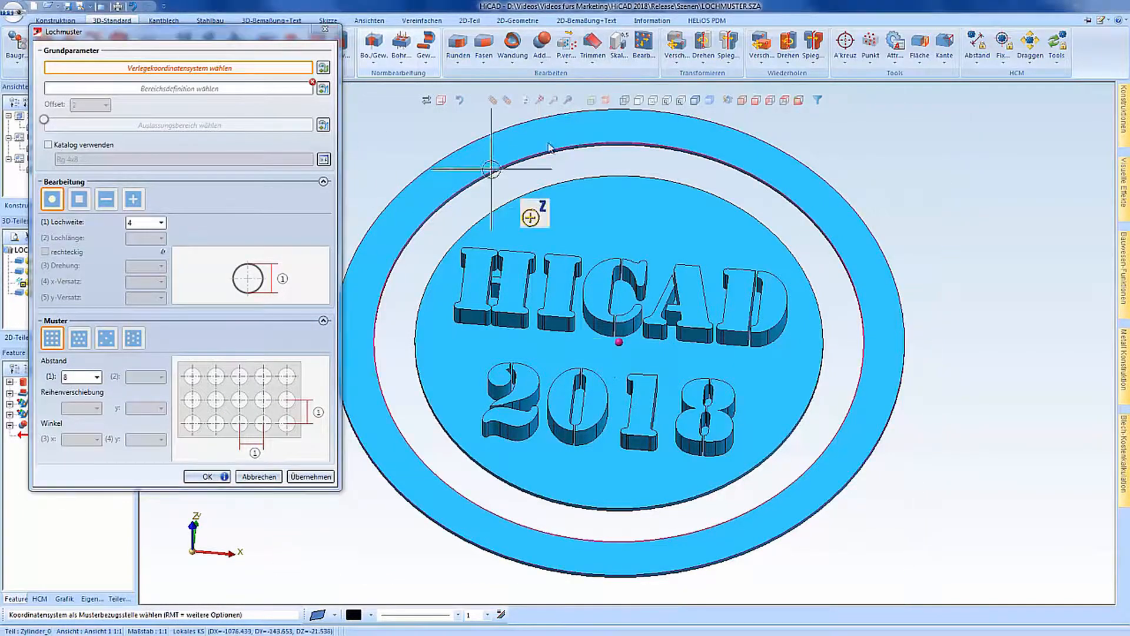
left_click(896, 362)
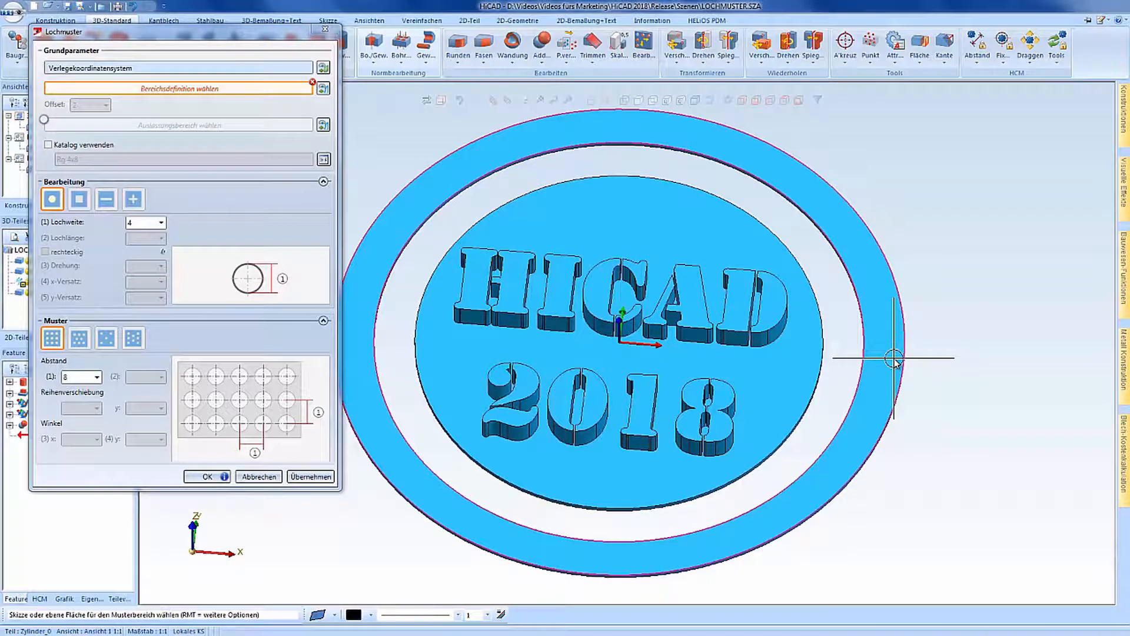
left_click(895, 361)
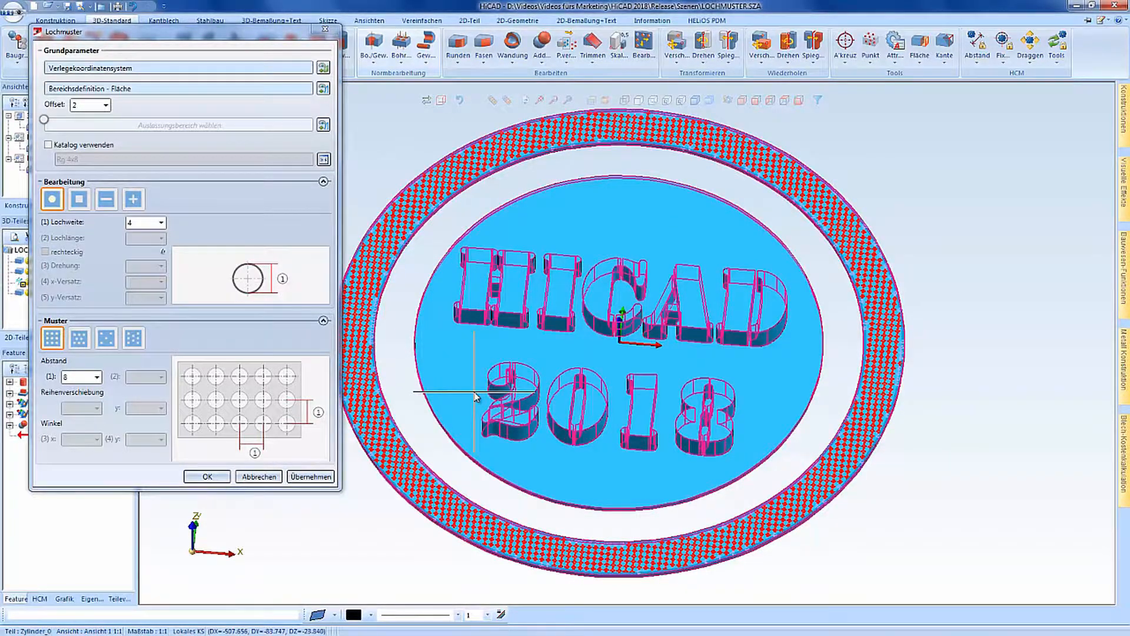
left_click(207, 477)
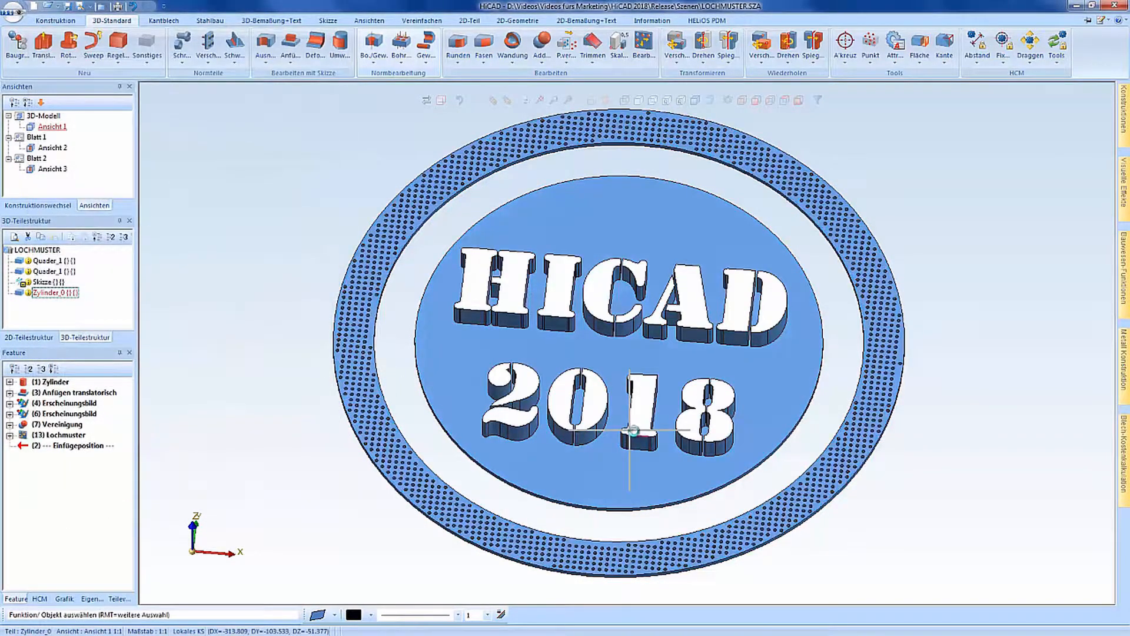
In the sketch on the grey plate, apply an equal-angle constraint between the two pairs of vertical and slanted edges
mouse_move(677, 438)
middle_mouse_down()
mouse_move(683, 464)
mouse_move(676, 441)
middle_mouse_up()
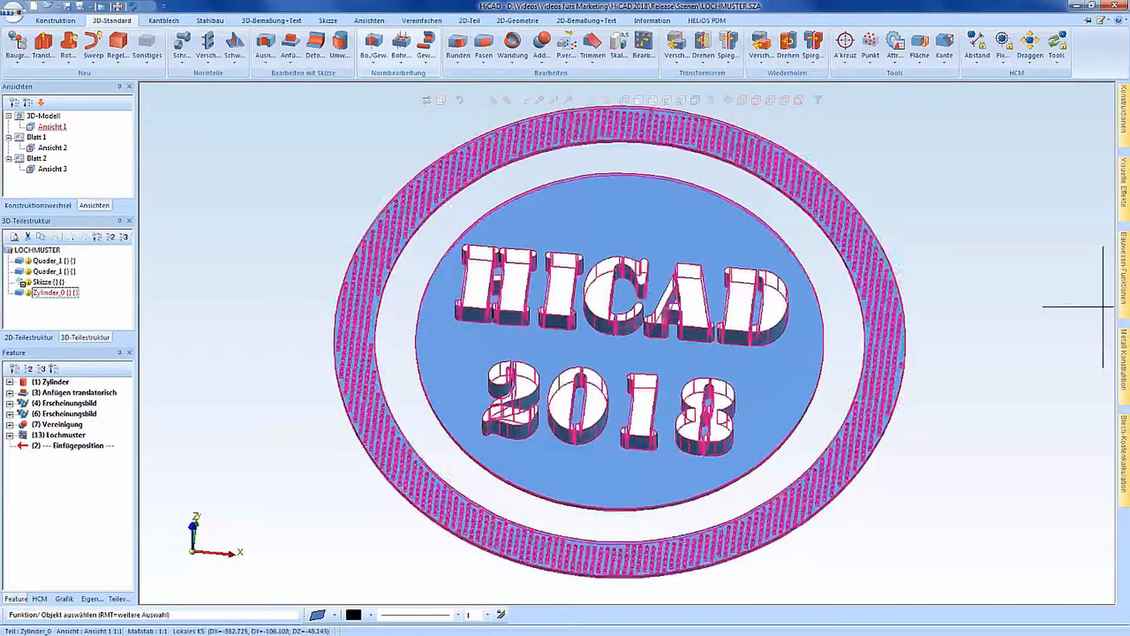
middle_click_drag(1084, 352, 311, 353)
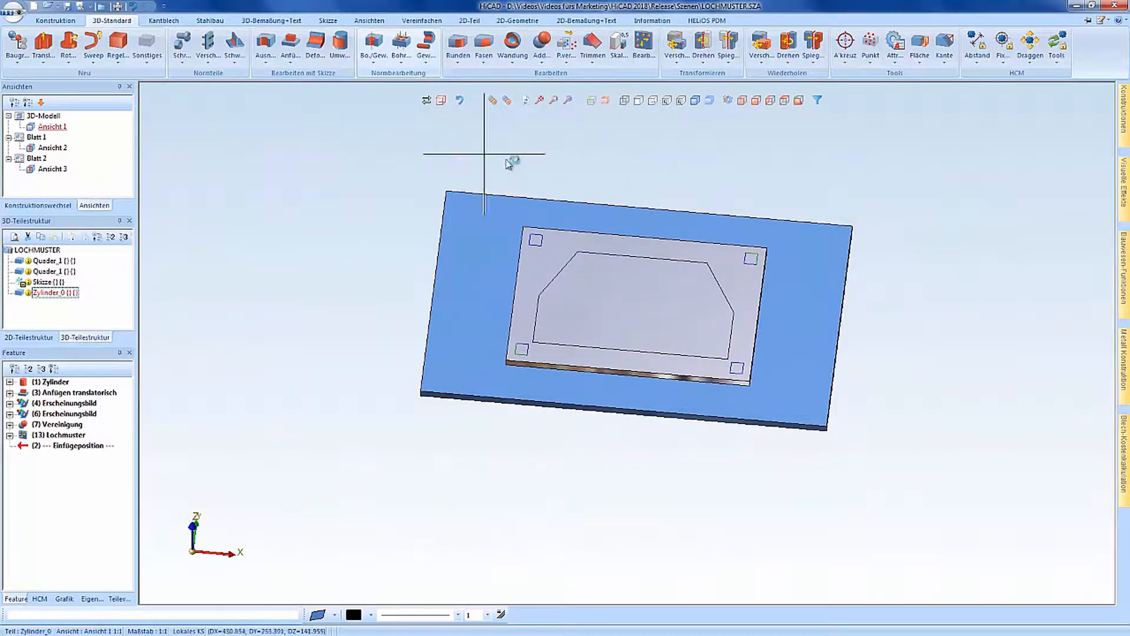
scroll(647, 195, "up", 3)
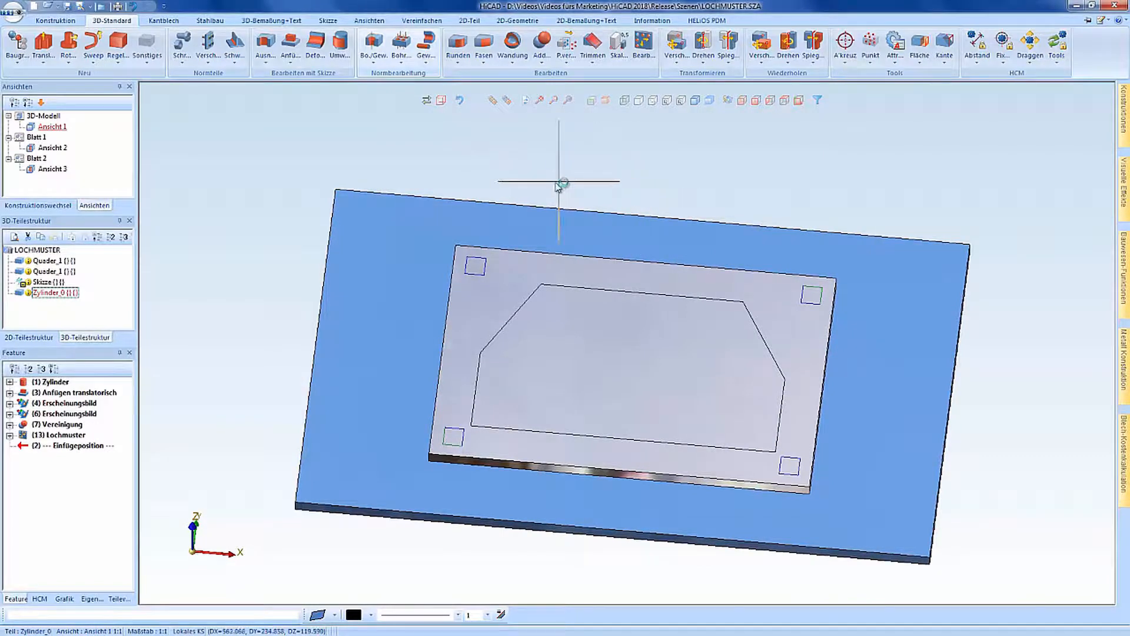
double_click(521, 307)
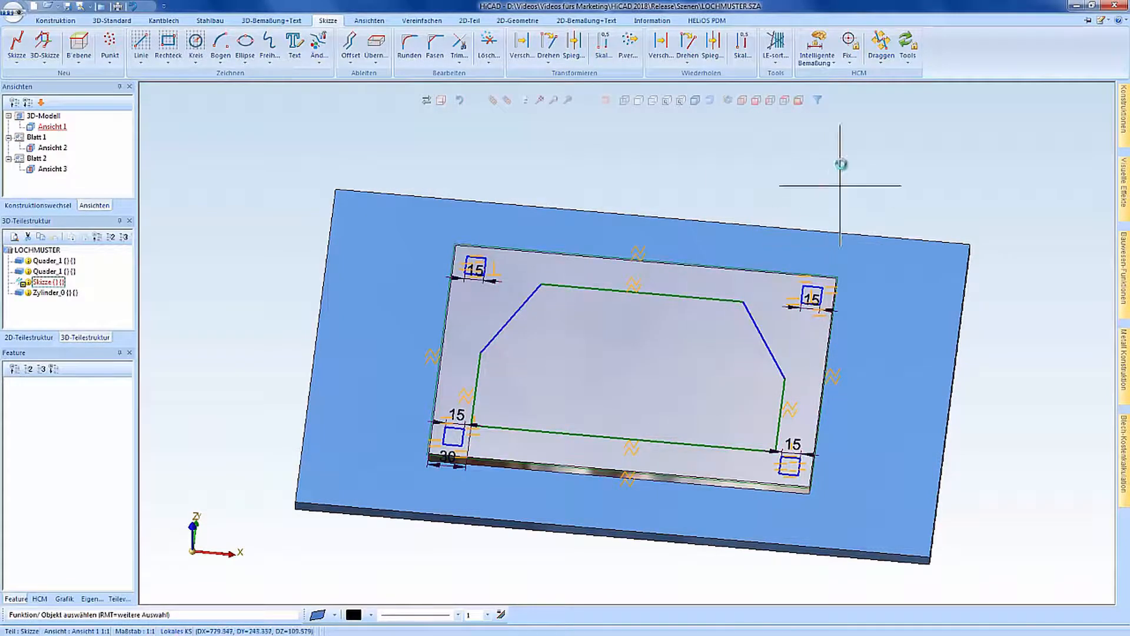
left_click(854, 64)
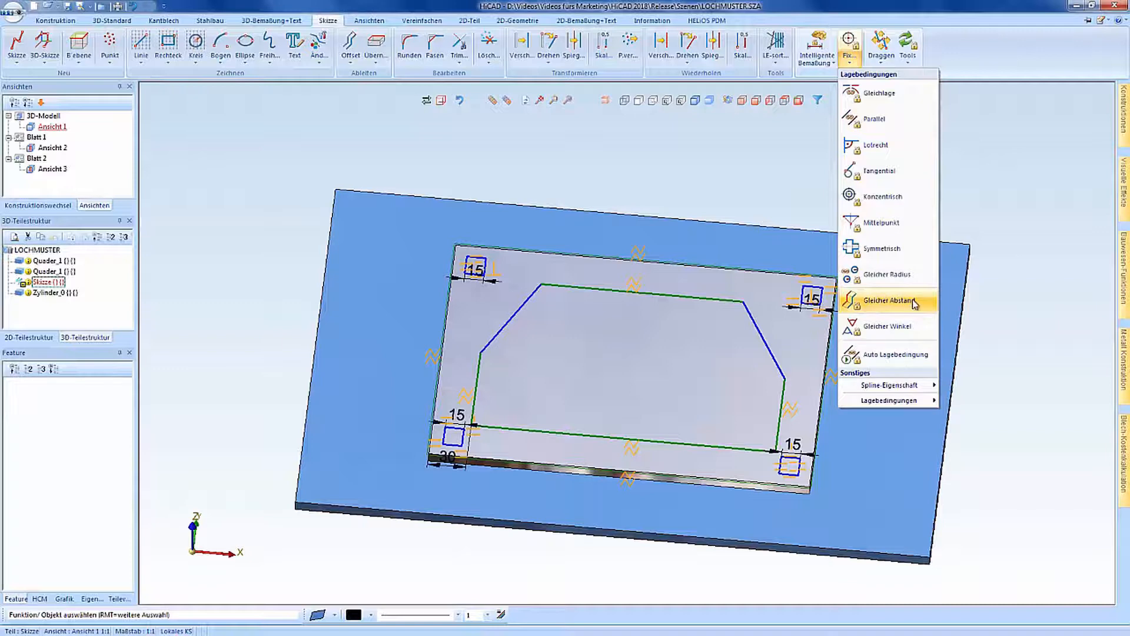
left_click(890, 327)
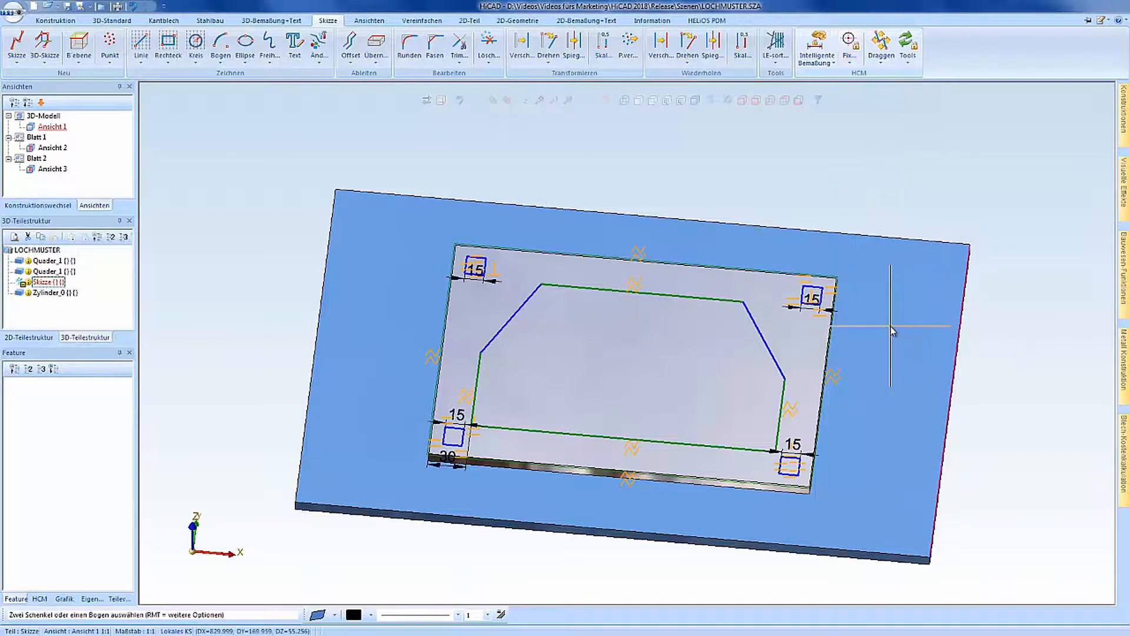
left_click(490, 377)
left_click(501, 345)
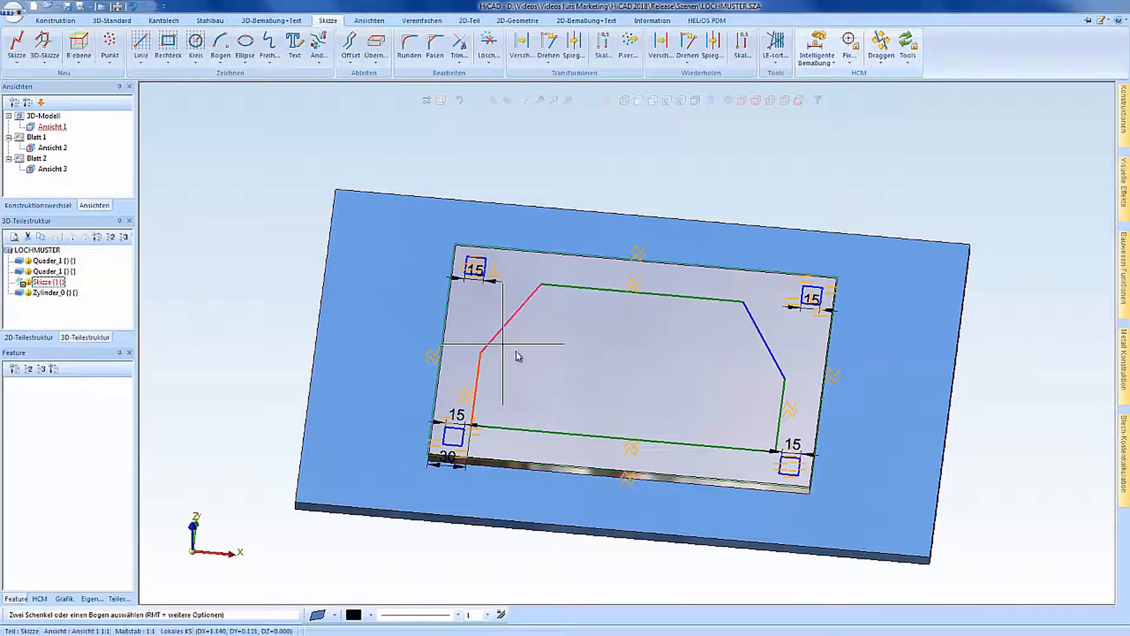
left_click(769, 407)
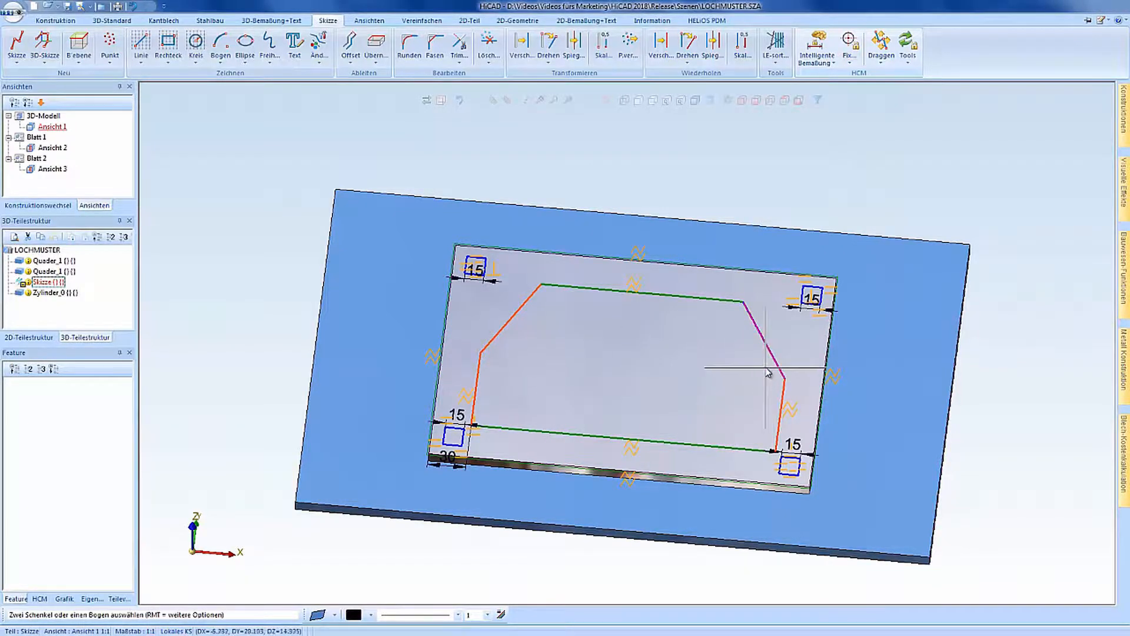
left_click(768, 373)
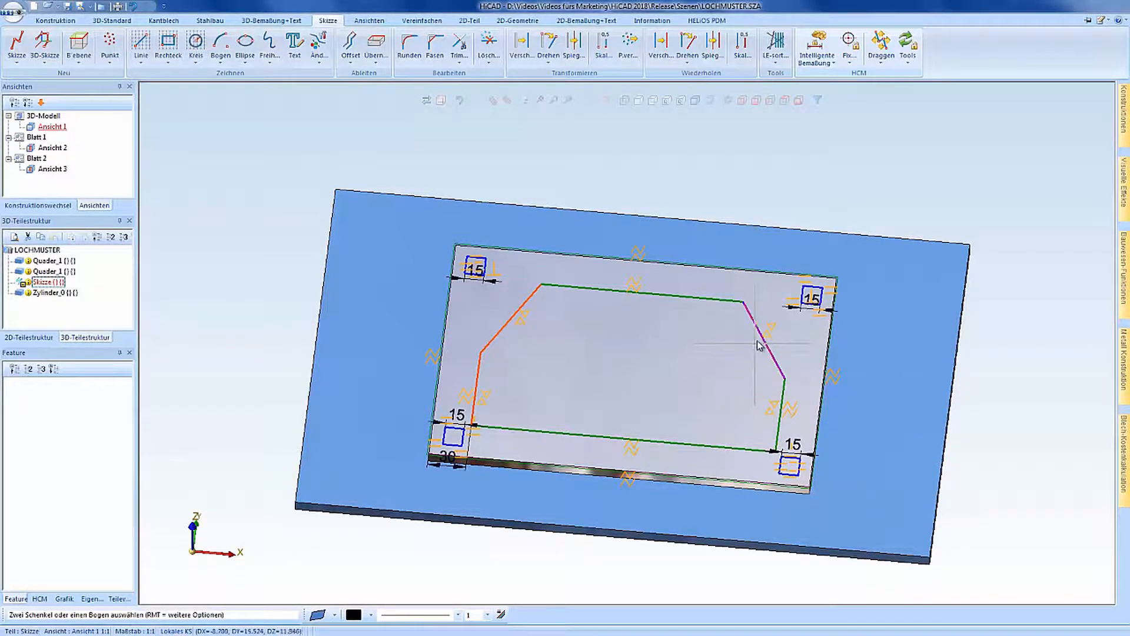
Dimension the angle between the contour's left vertical and slanted edges and set it to 25°
left_click(815, 50)
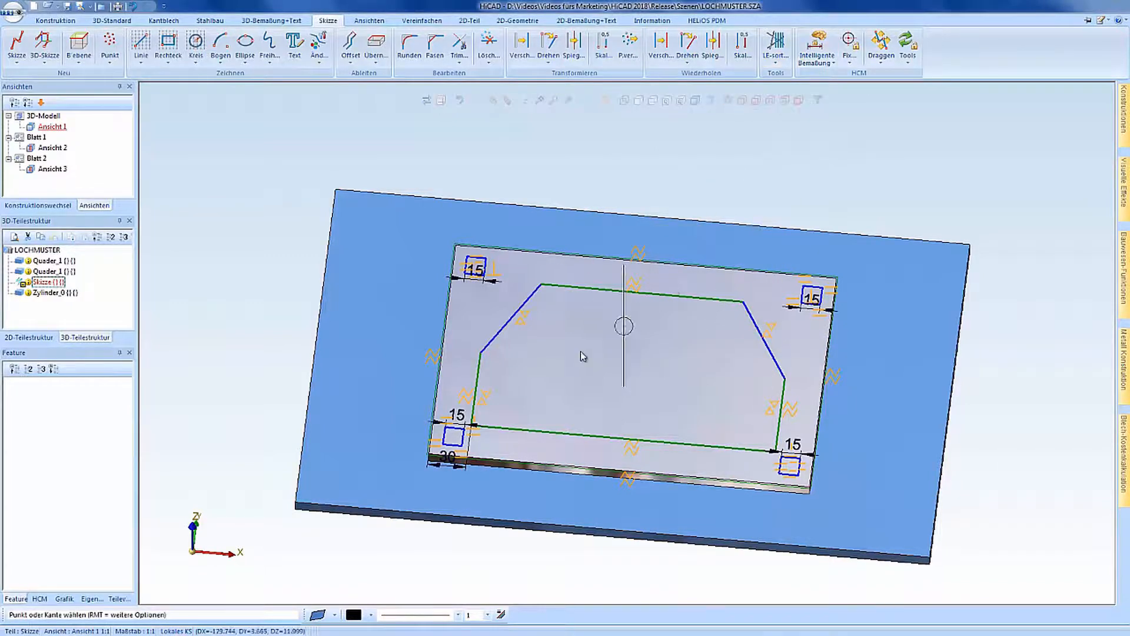
left_click(497, 350)
left_click(499, 298)
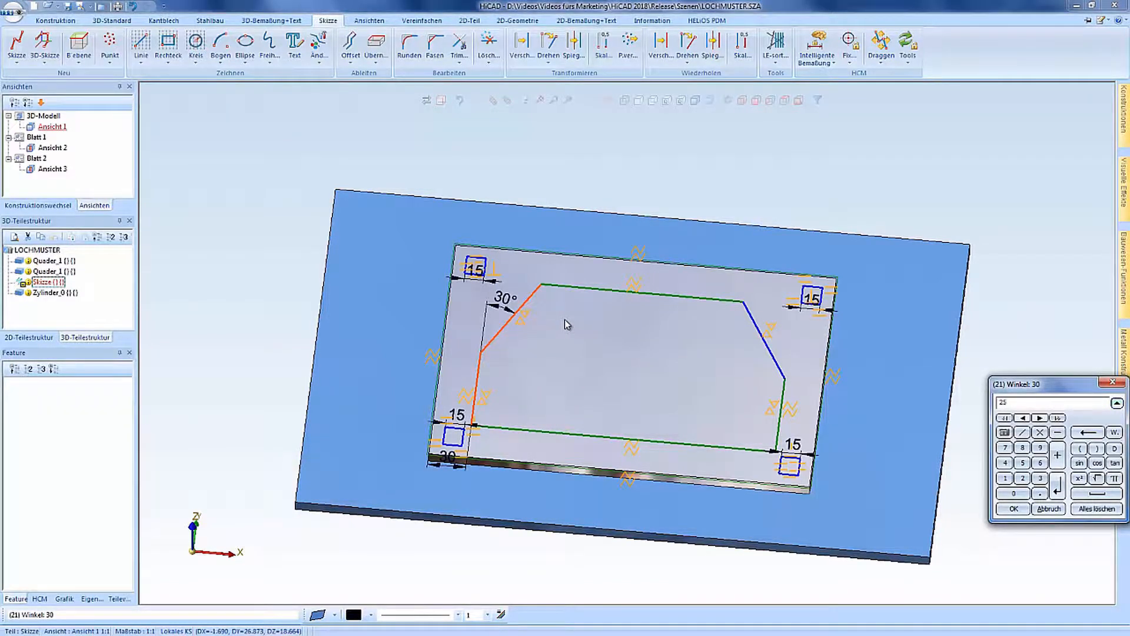
key("Return")
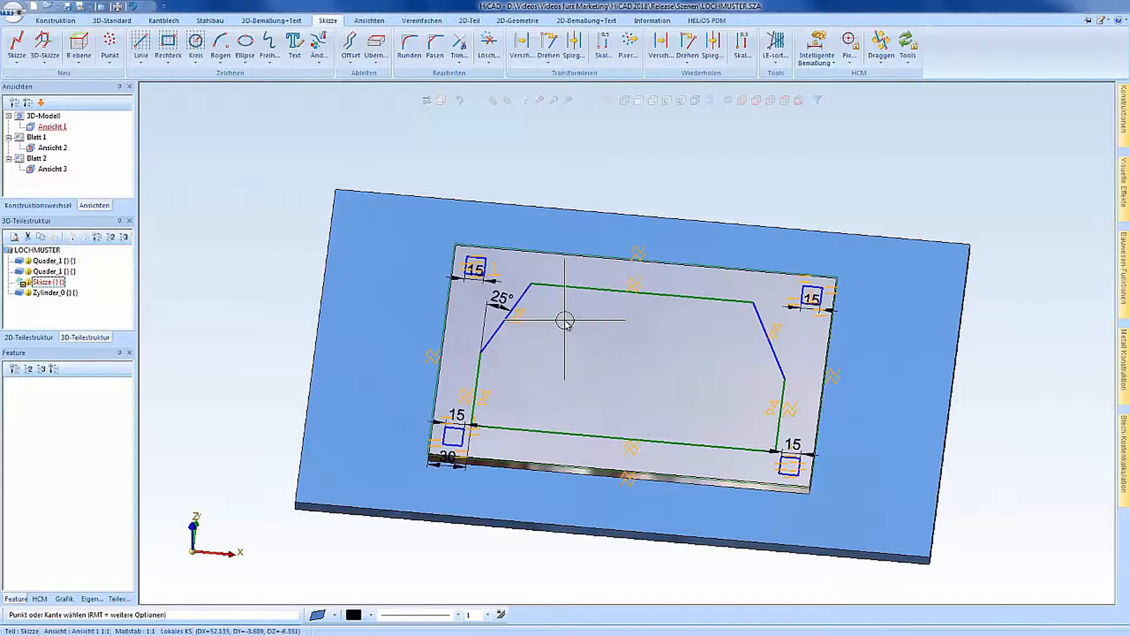
key("Escape")
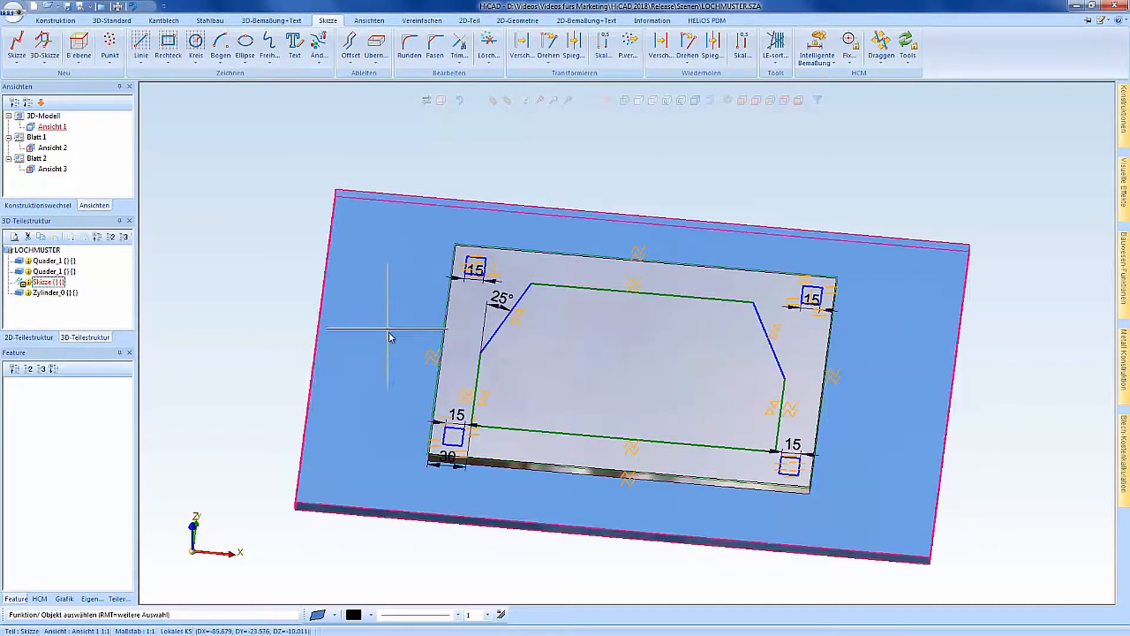
Start a hole pattern on the grey plate, with the coordinate system at its front left corner and its top face as area
left_click(451, 289)
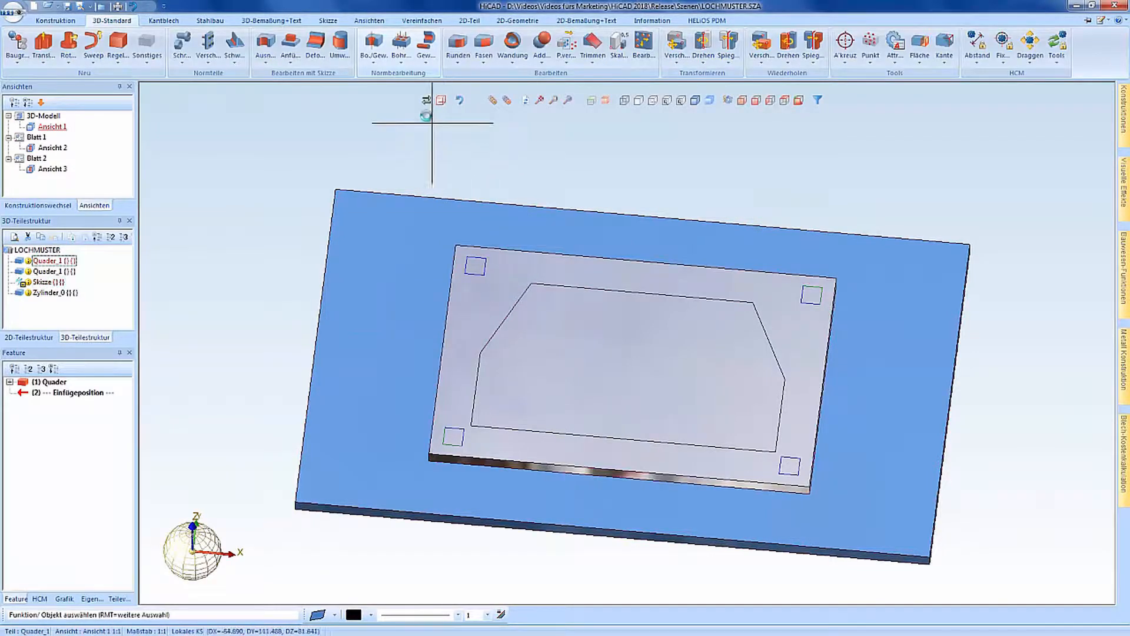
left_click(401, 52)
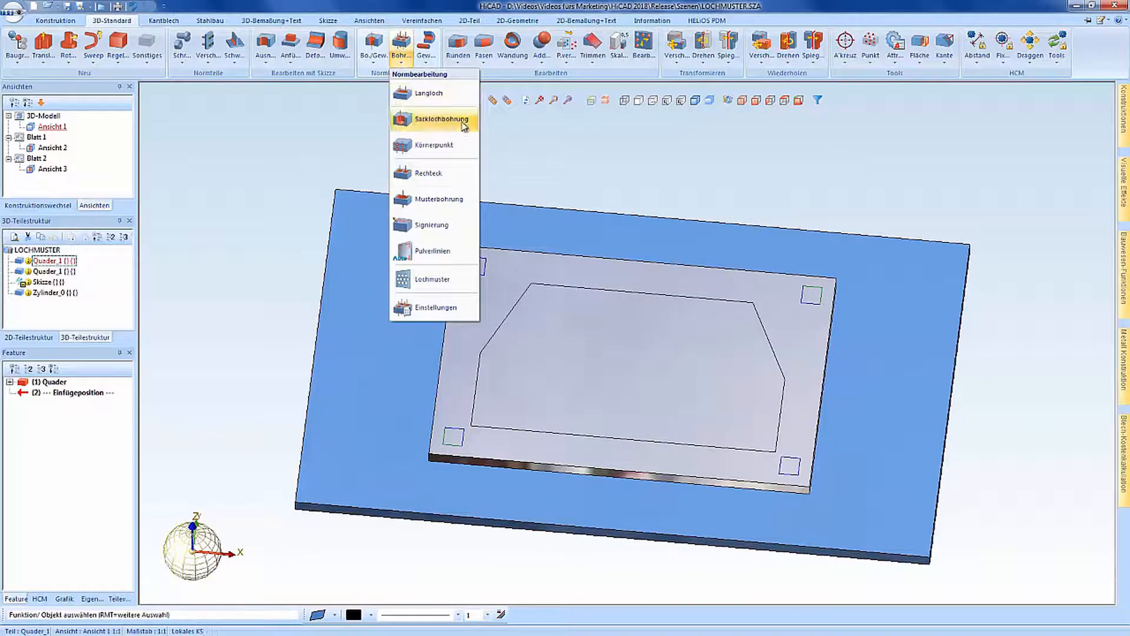
left_click(434, 279)
scroll(426, 460, "up", 4)
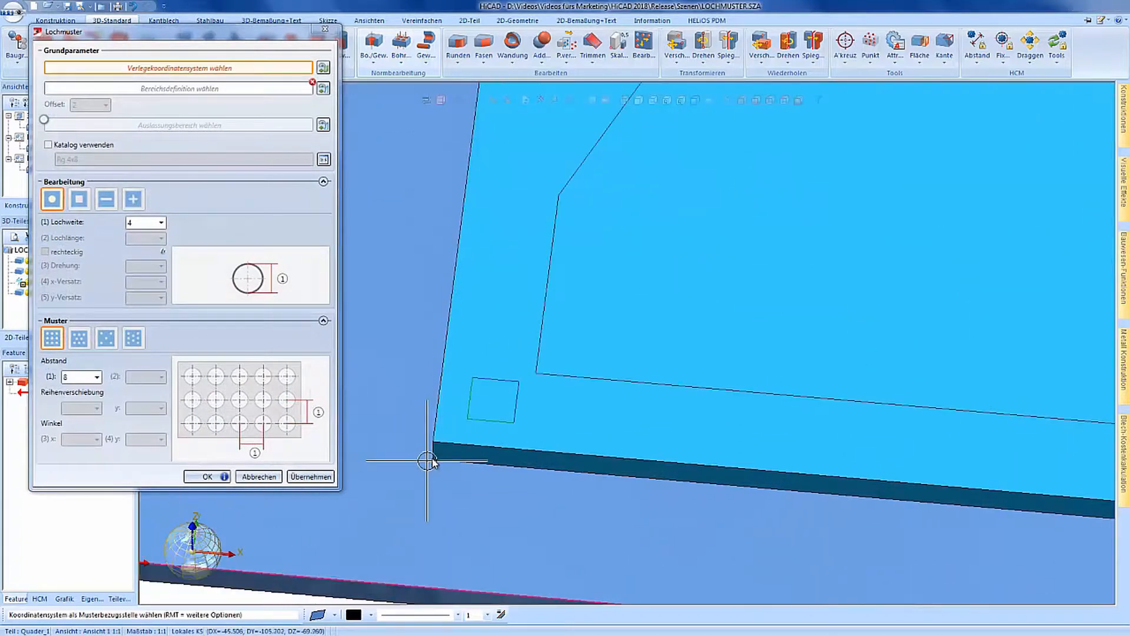
scroll(453, 434, "up", 2)
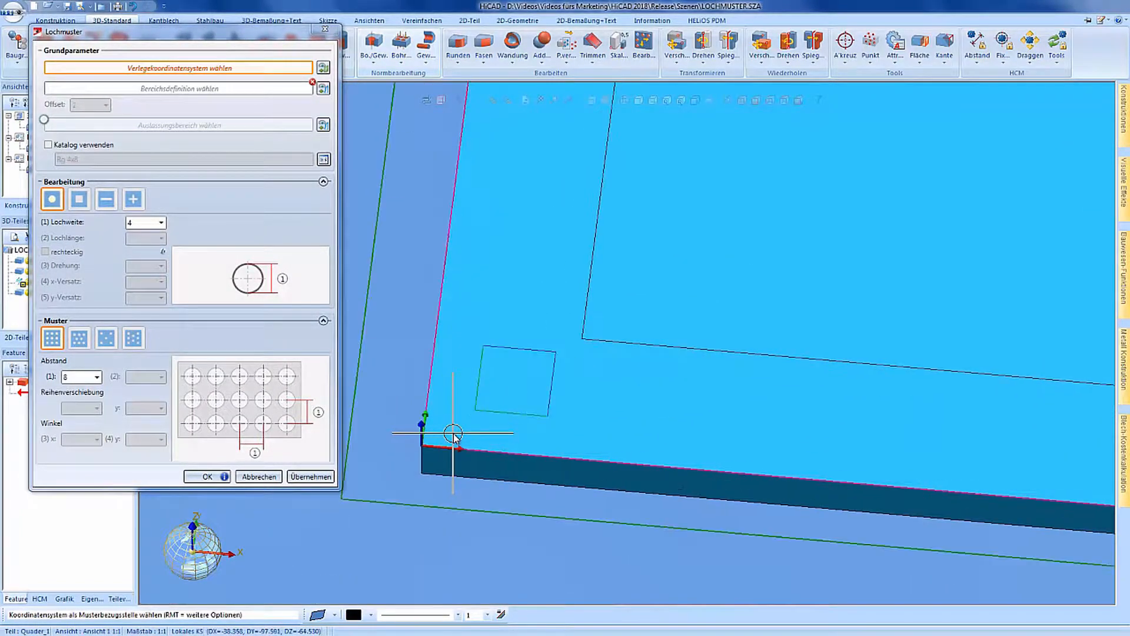
left_click(453, 434)
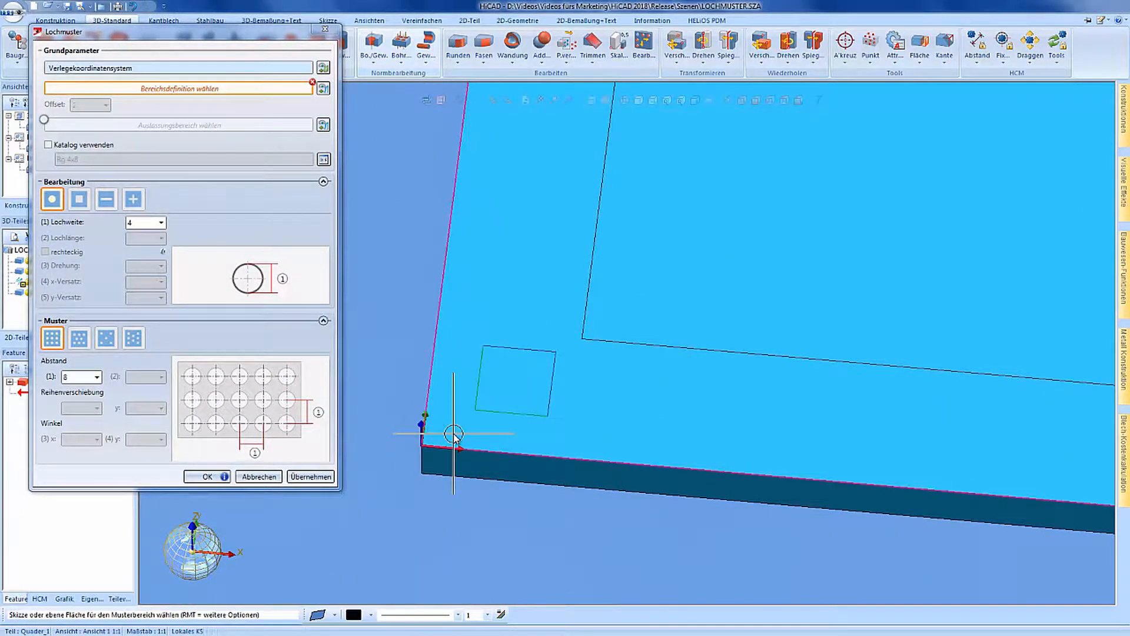
left_click(453, 434)
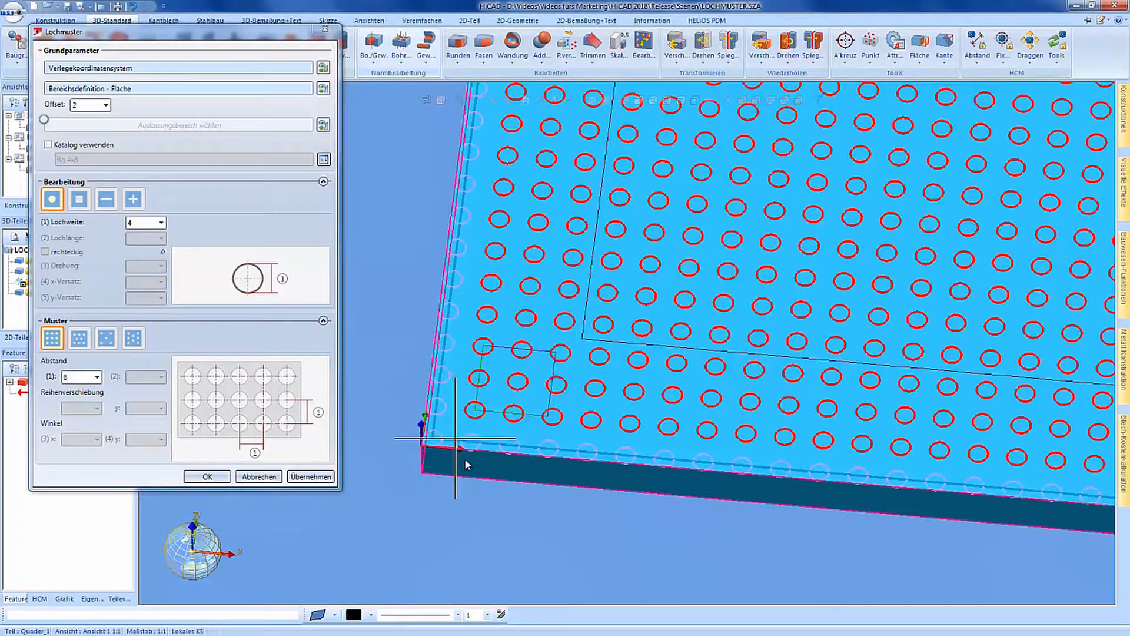
Set the pattern area's offset to 5 and use the plate's sketch as the omission area
scroll(466, 462, "down", 3)
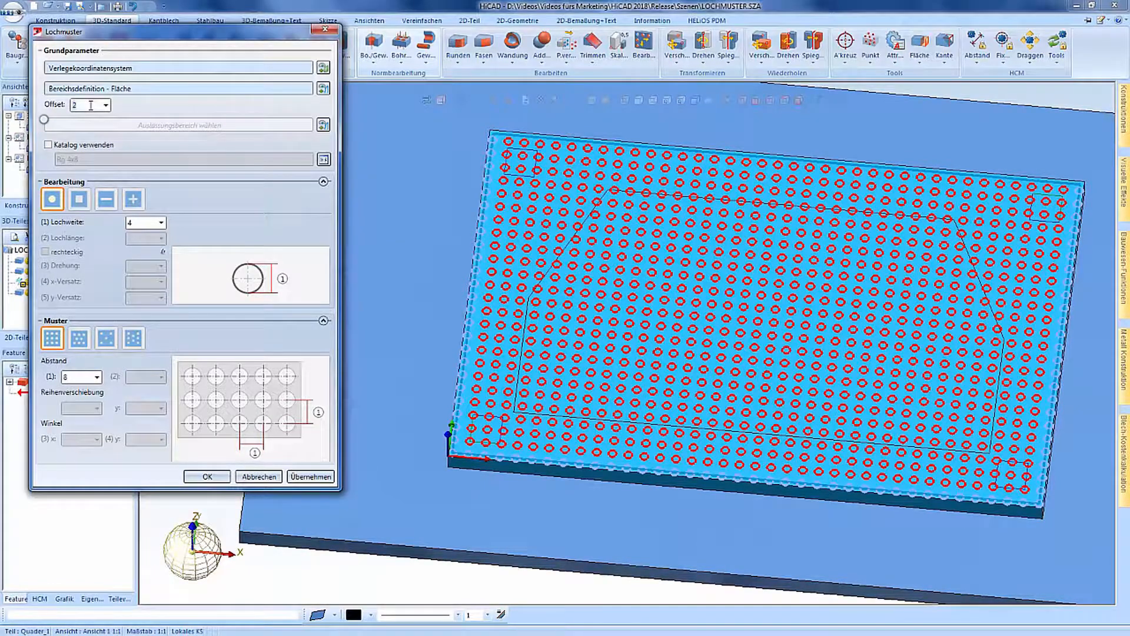
type("5")
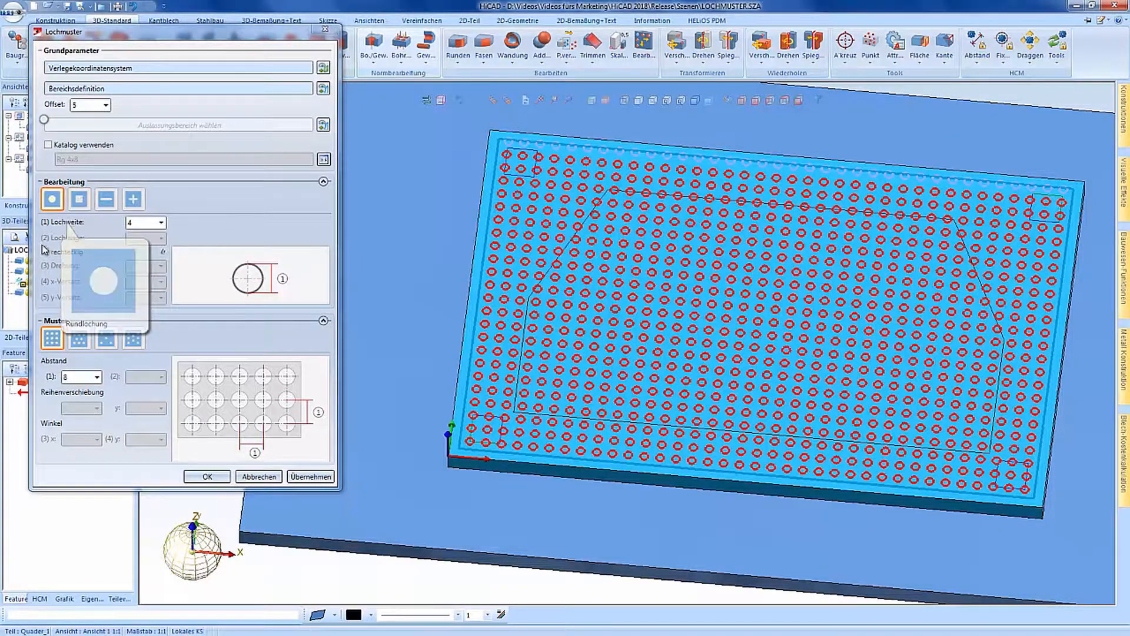
left_click(44, 120)
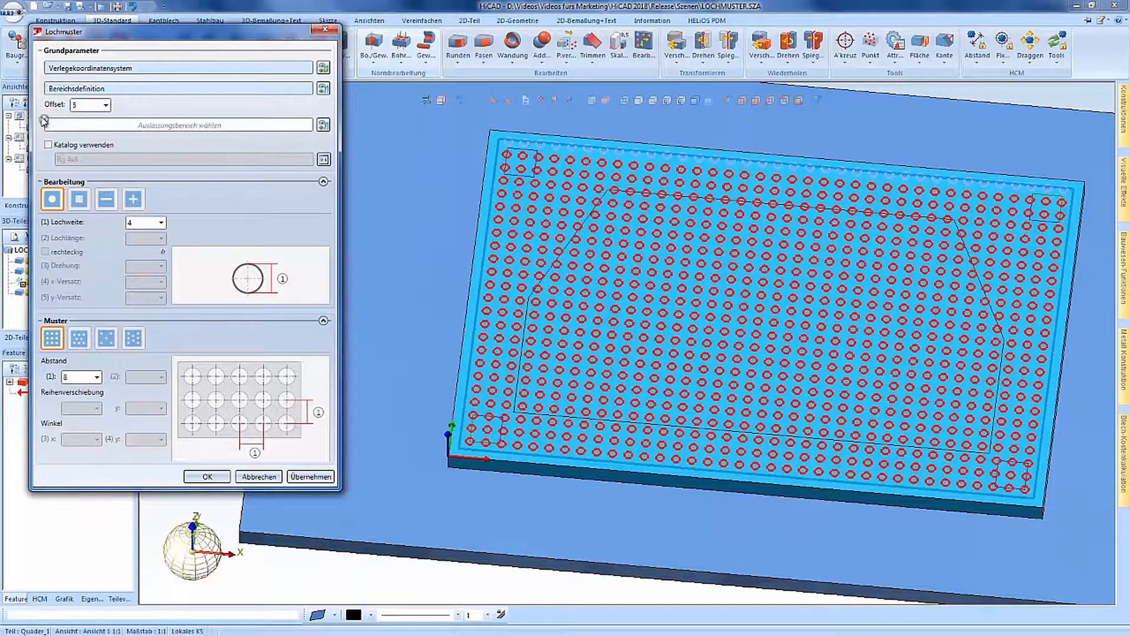
left_click(323, 125)
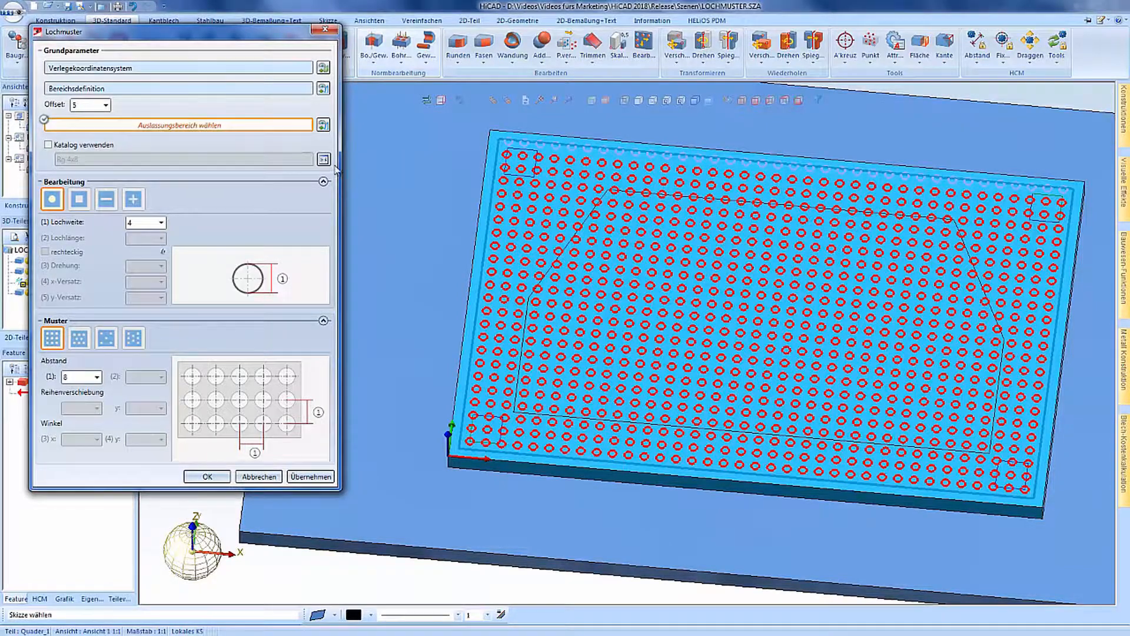
left_click(550, 285)
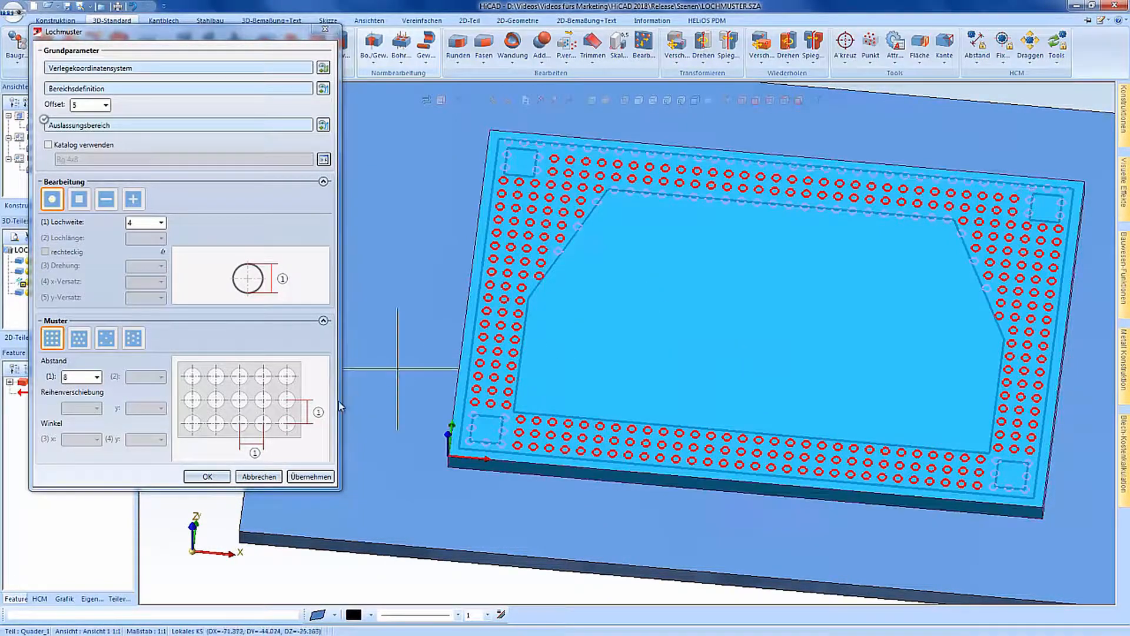
Create the hole pattern on the grey plate with round holes of width 4 at a spacing of 8
left_click(219, 478)
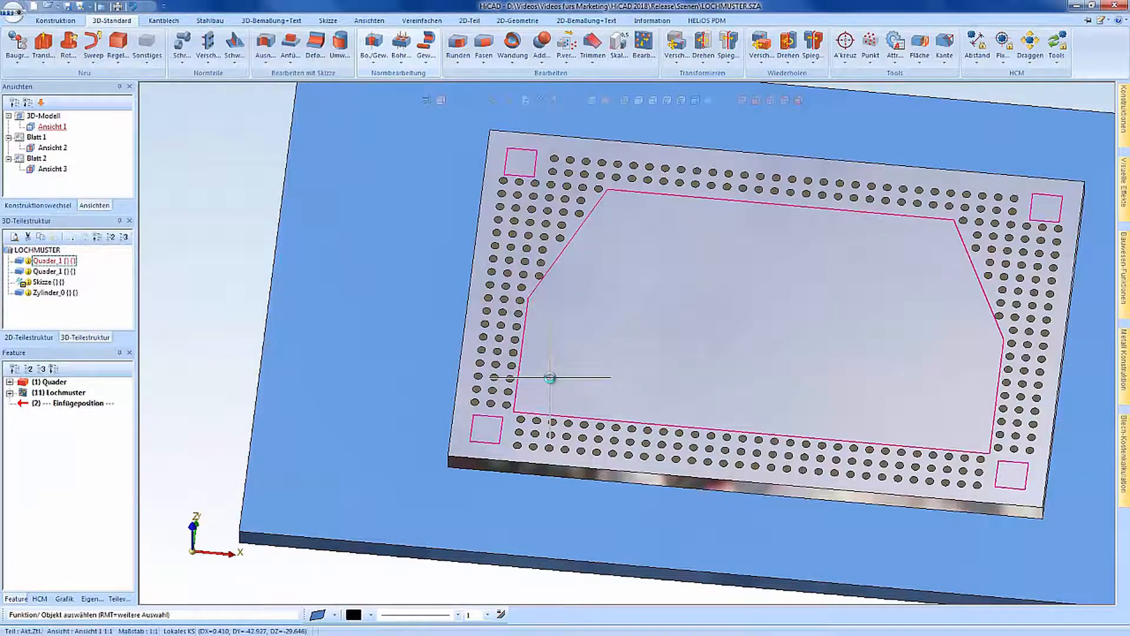
middle_click_drag(549, 288, 548, 303)
scroll(445, 354, "down", 3)
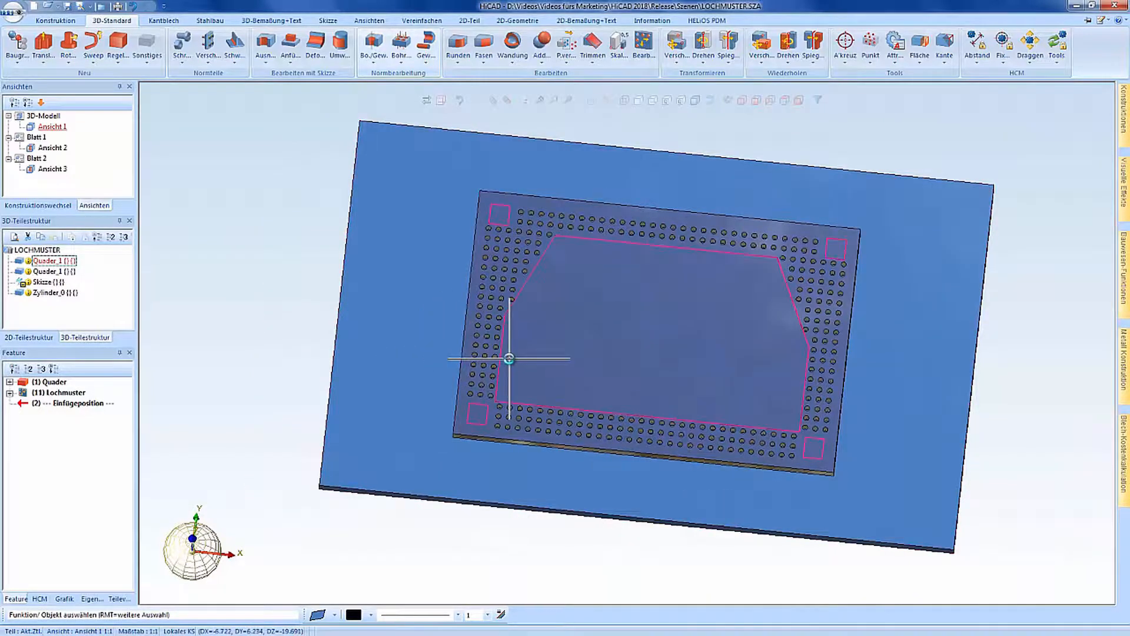
Edit the grey plate's hole pattern feature and set the hole width to 5
left_click(44, 393)
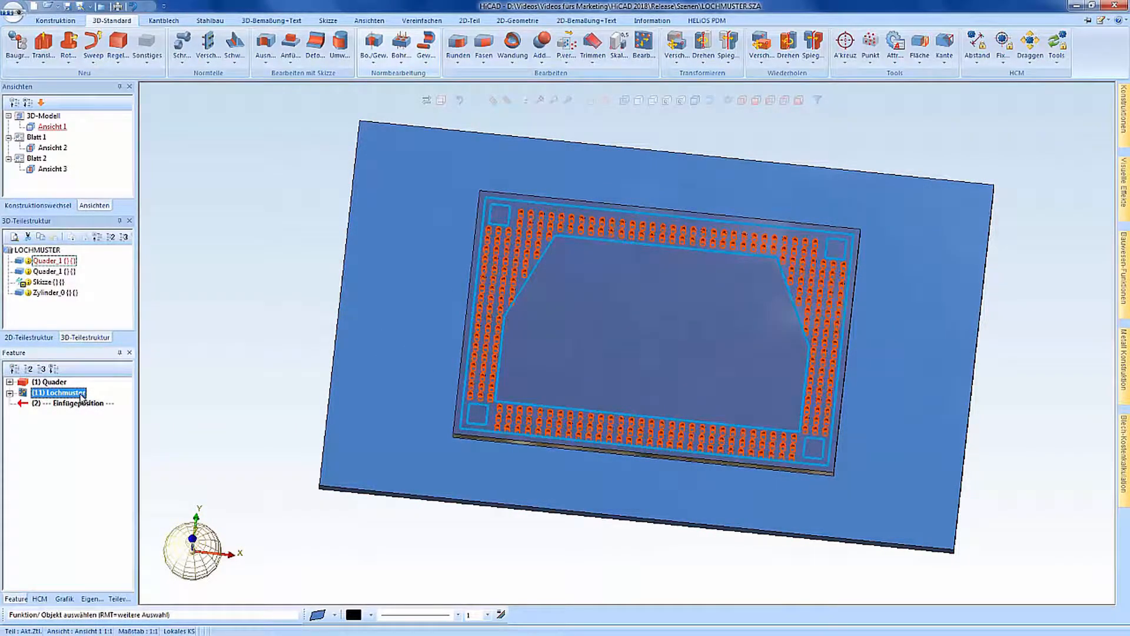
double_click(81, 399)
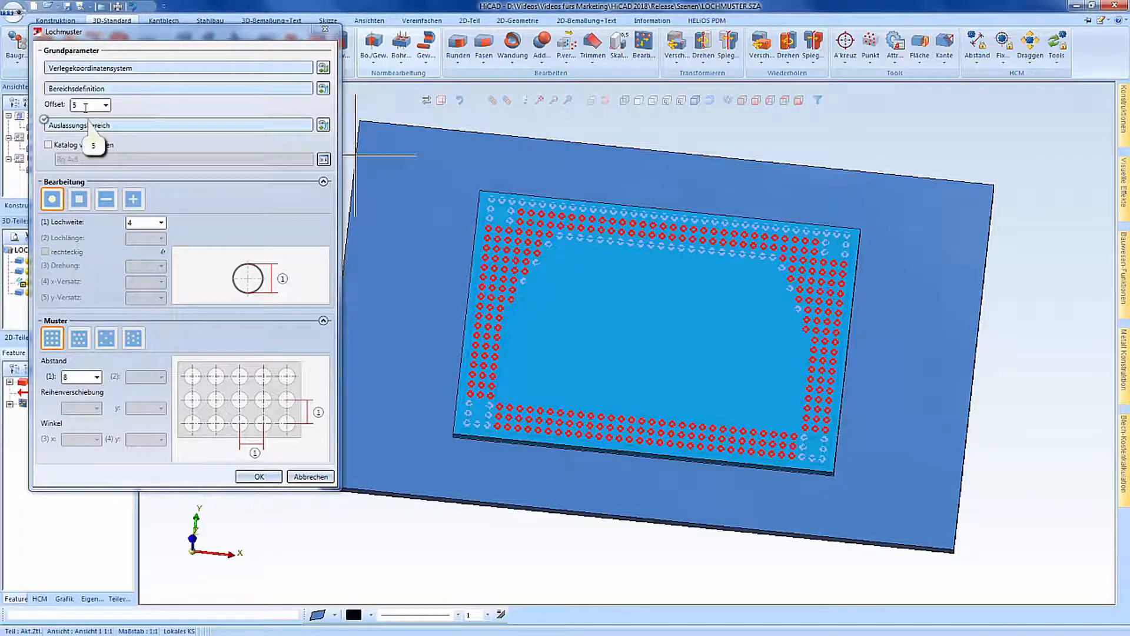
left_click(141, 223)
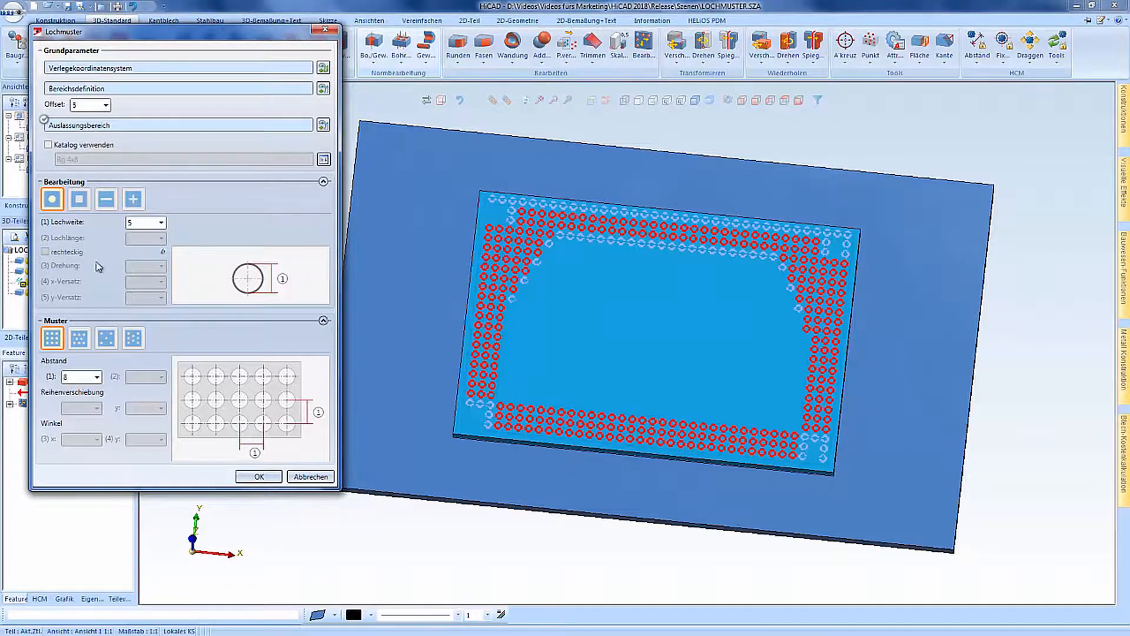
left_click(254, 476)
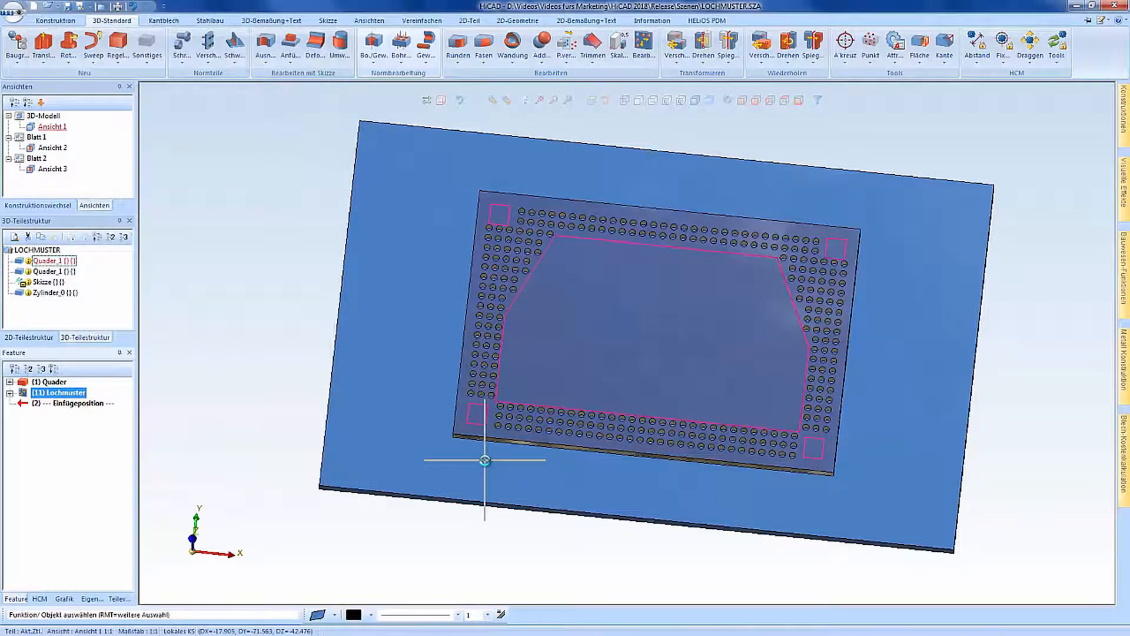
Start a screw connection on the grey plate's top face, using M6 ISO 4017 8.8 screws with the preset washer and threaded hole
middle_click_drag(484, 460, 488, 450)
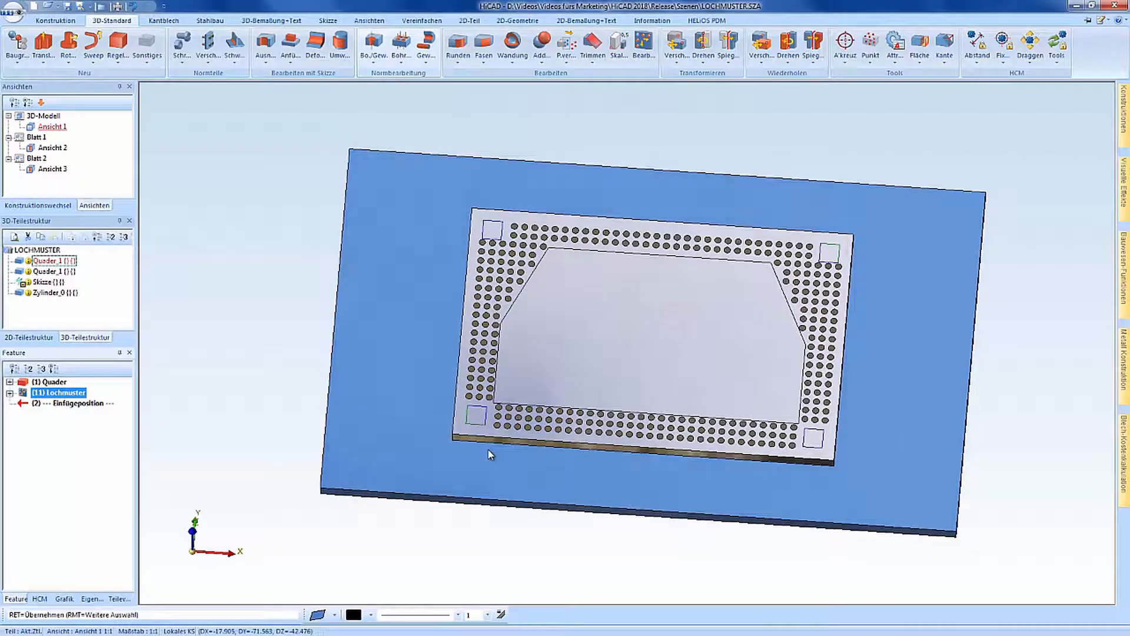
left_click(399, 67)
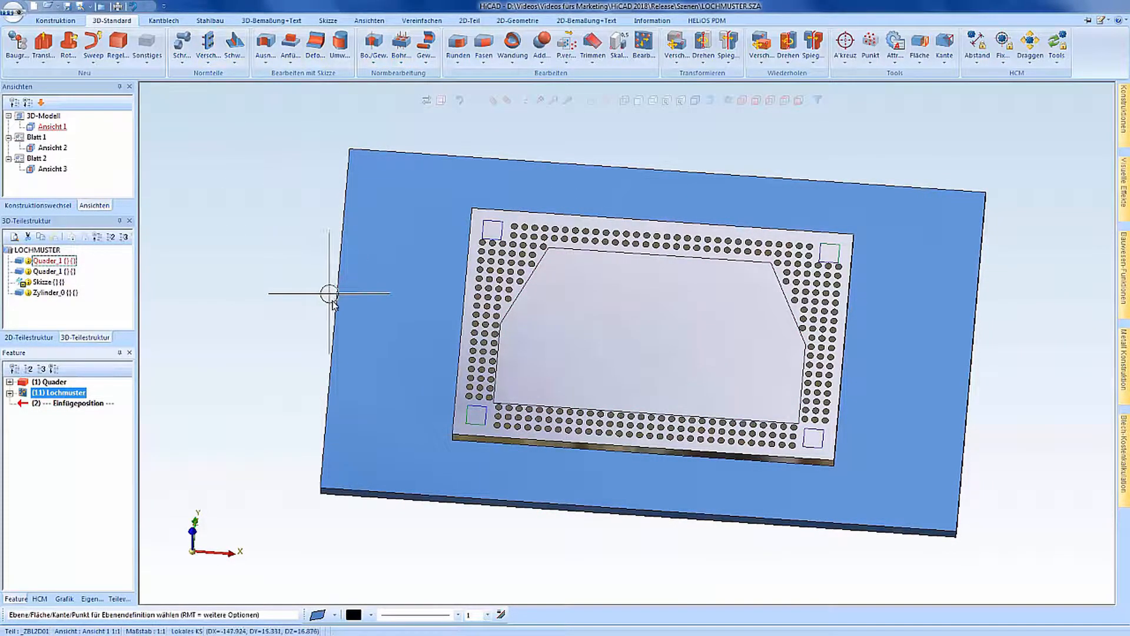
scroll(433, 405, "up", 8)
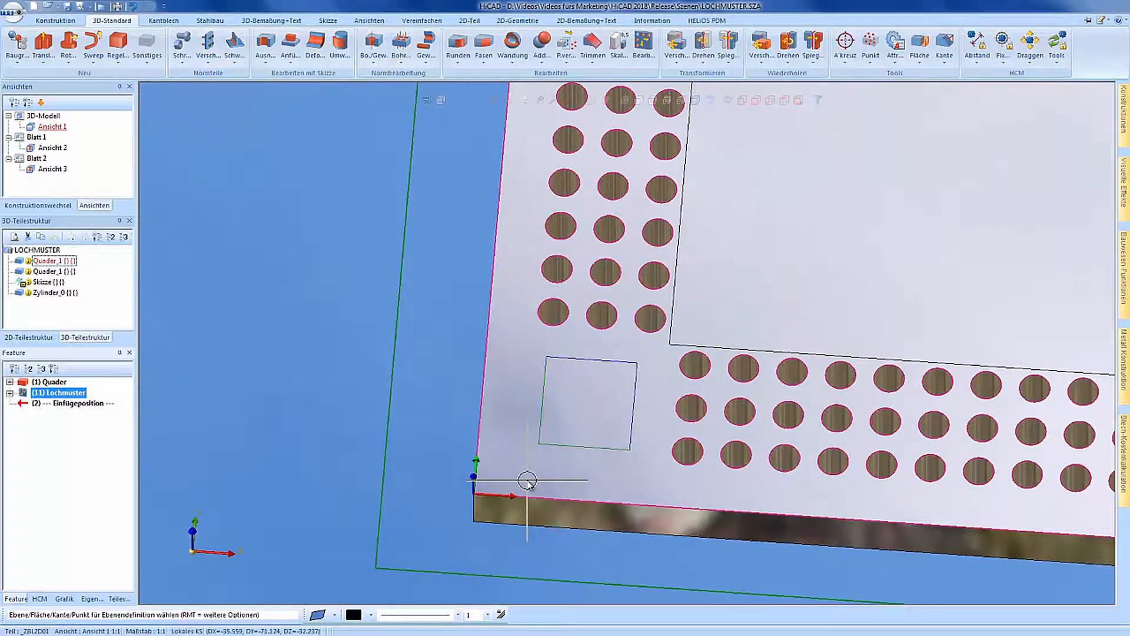
left_click(527, 480)
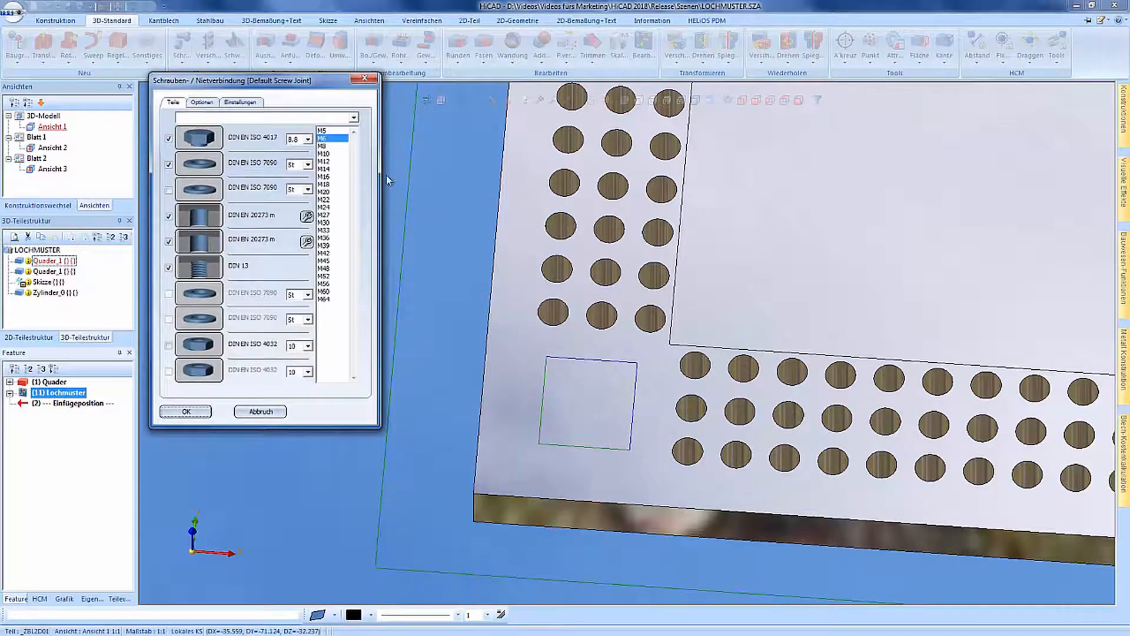
left_click(186, 412)
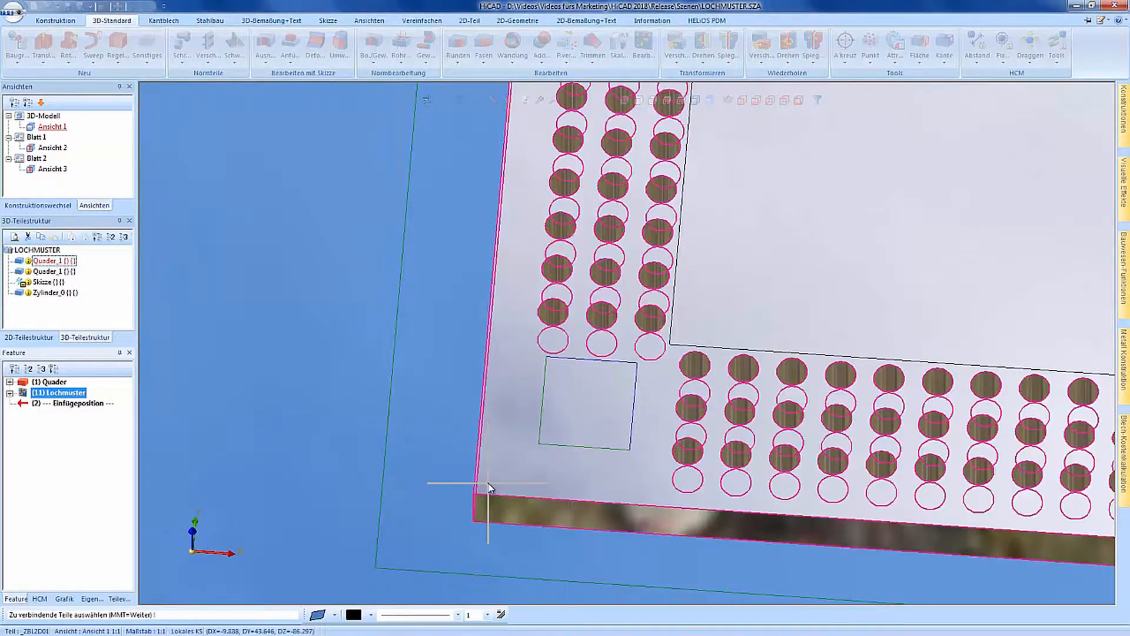
Join the blue base plate with a 2 by 2 linear screw grid centred on the midpoint between the grey plate's diagonally opposite corners
scroll(499, 426, "down", 5)
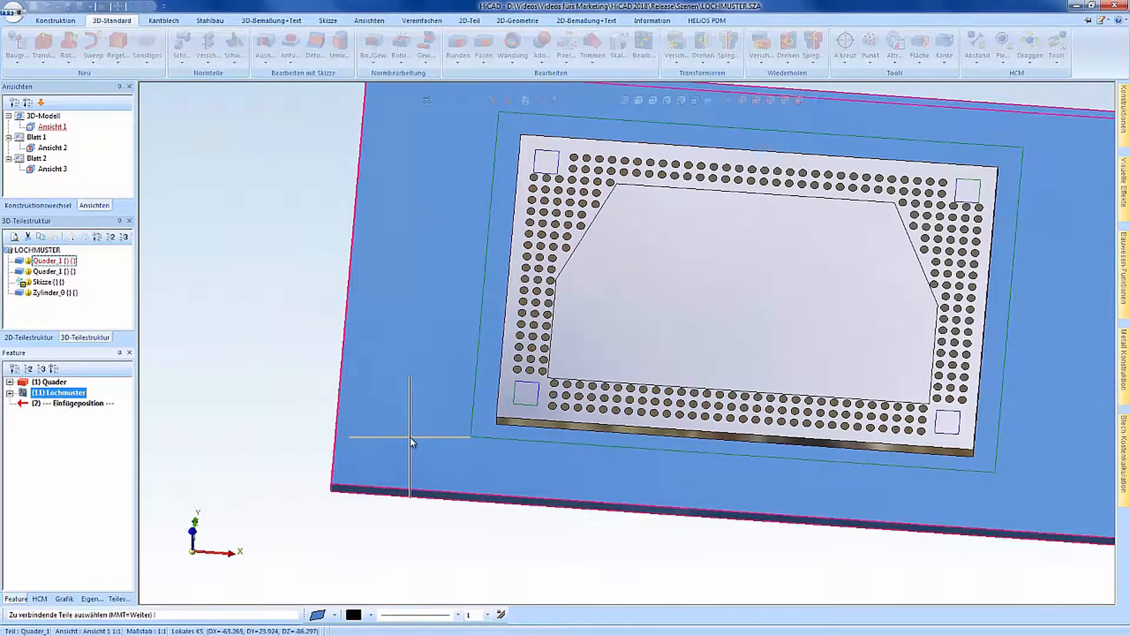
left_click(405, 427)
scroll(391, 429, "down", 3)
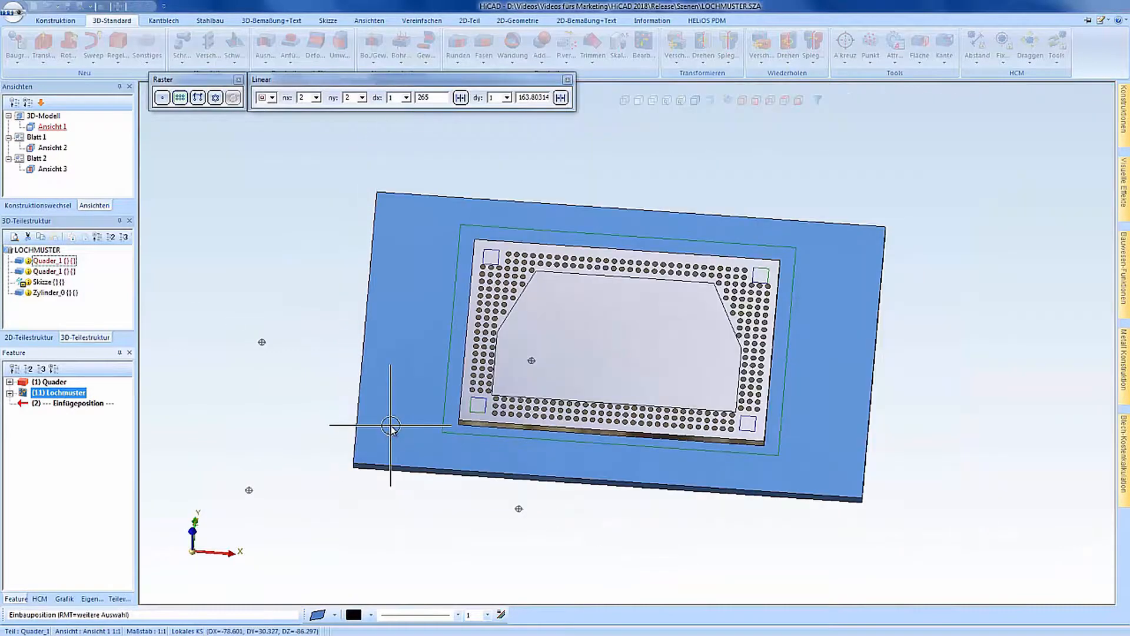
middle_click(599, 355)
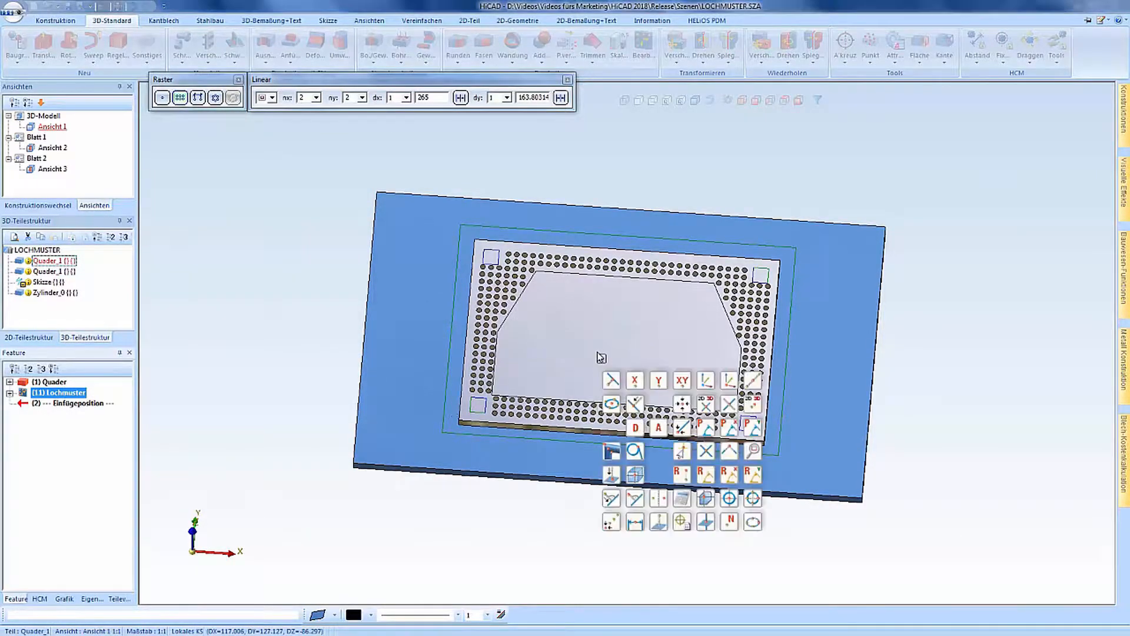
left_click(752, 381)
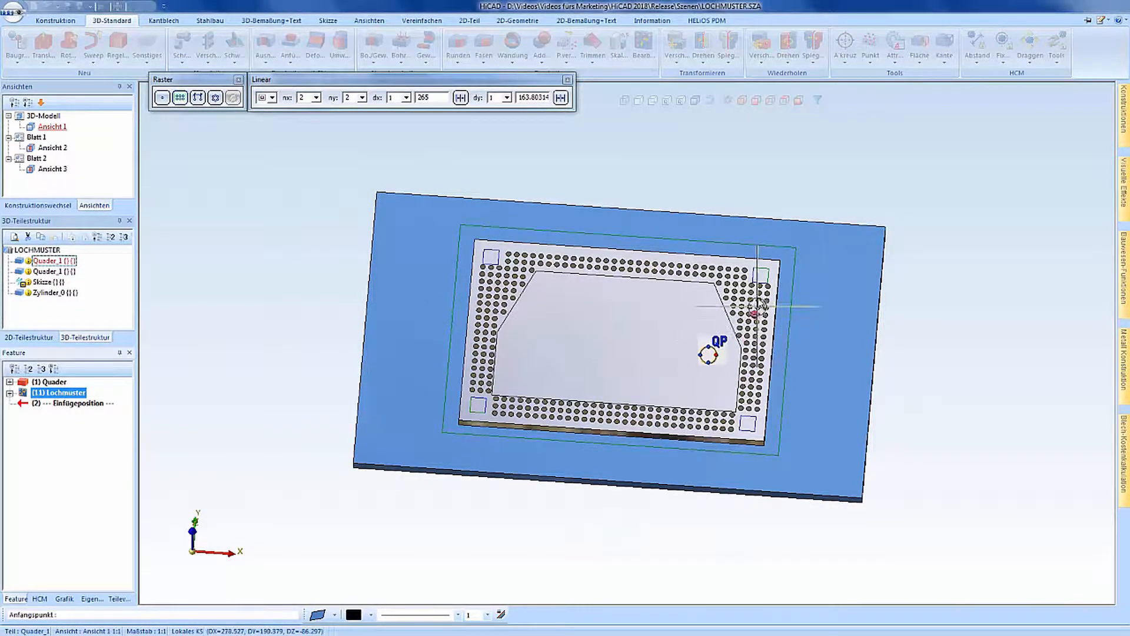
left_click(779, 265)
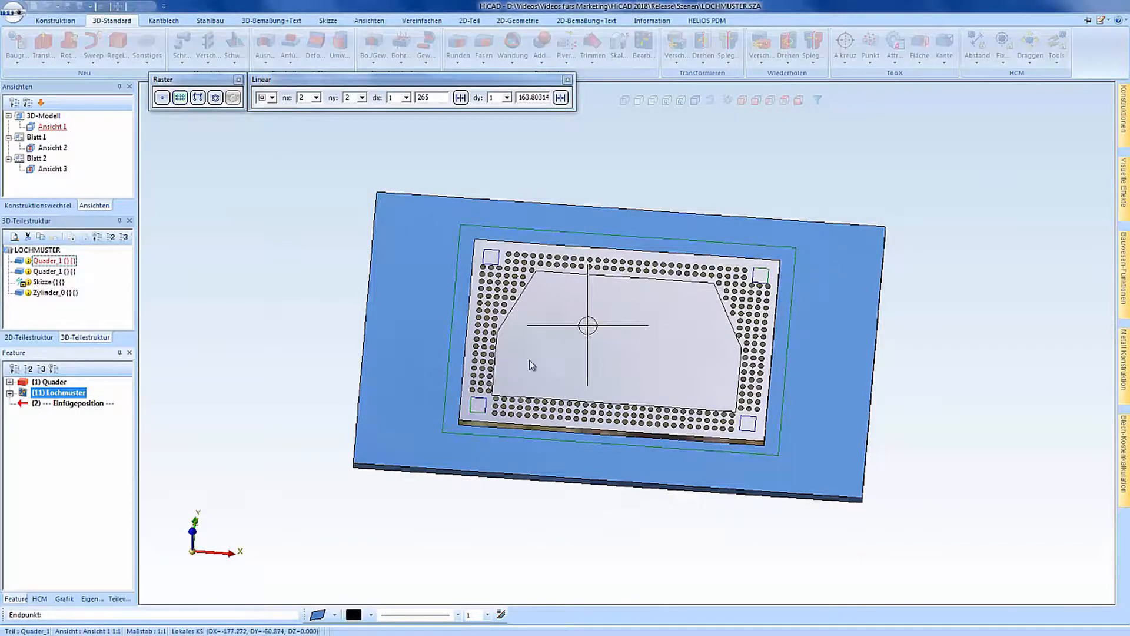
left_click(464, 419)
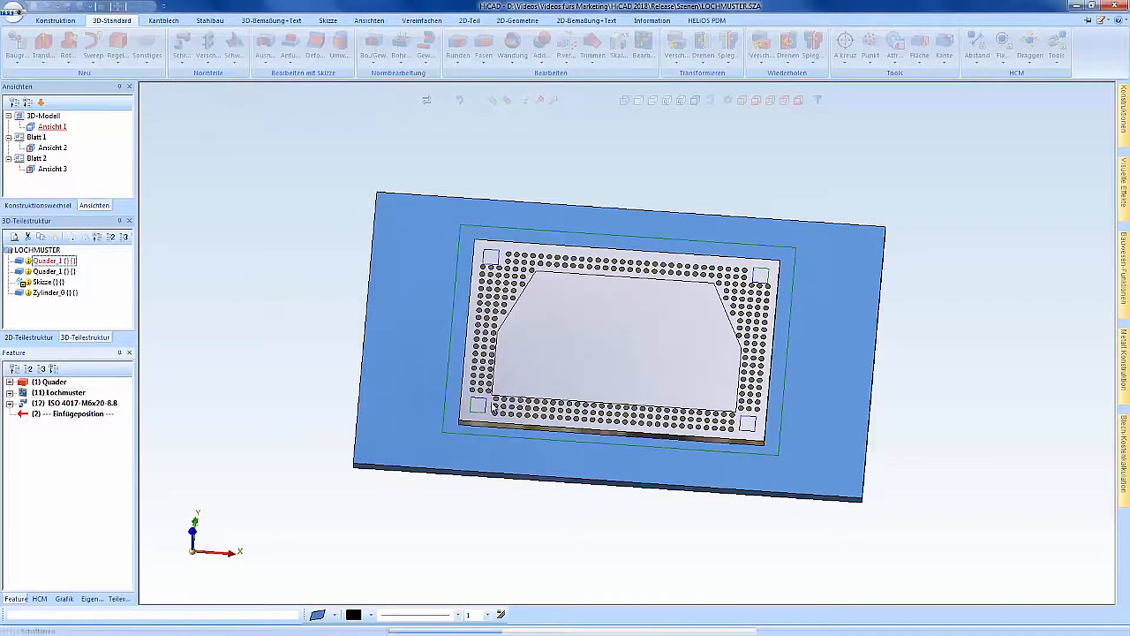
key("Escape")
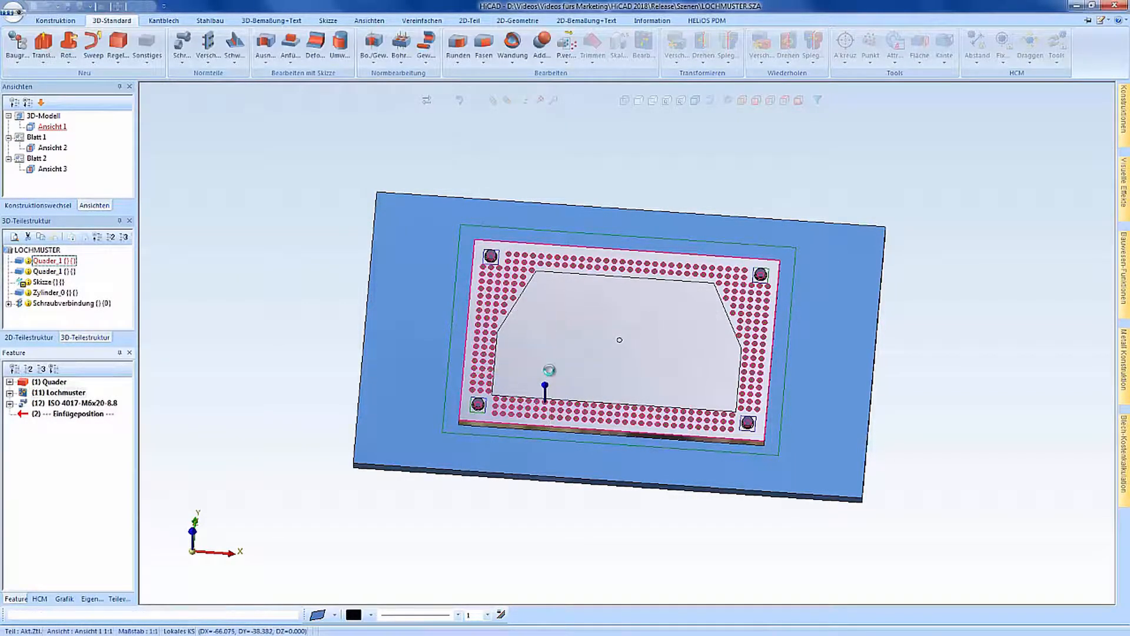
Make the blue base plate the active part and show it alone, without the grey plate and screws
middle_click_drag(473, 425, 380, 462)
left_click(379, 463)
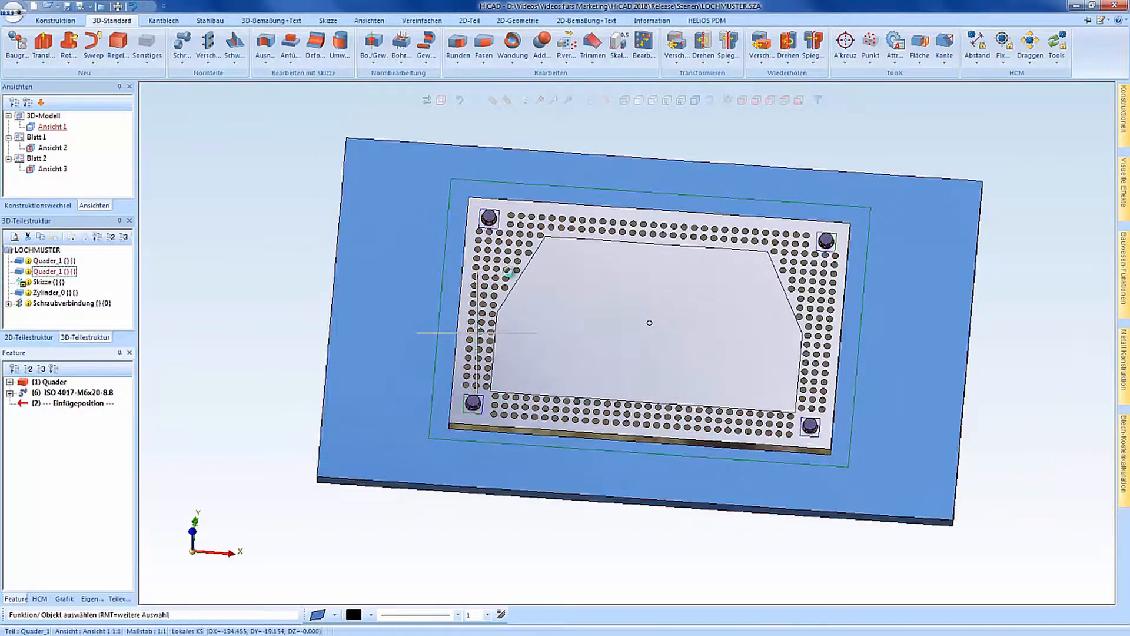
left_click(508, 103)
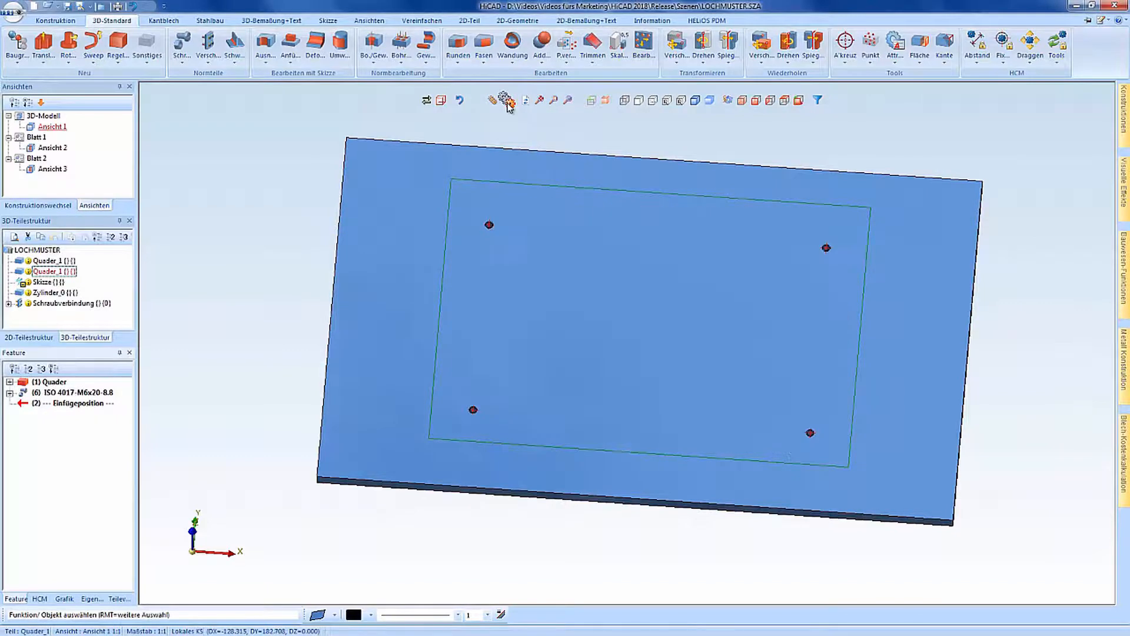
Examine the thread texture inside the base plate's front left threaded hole from different angles
scroll(475, 412, "up", 5)
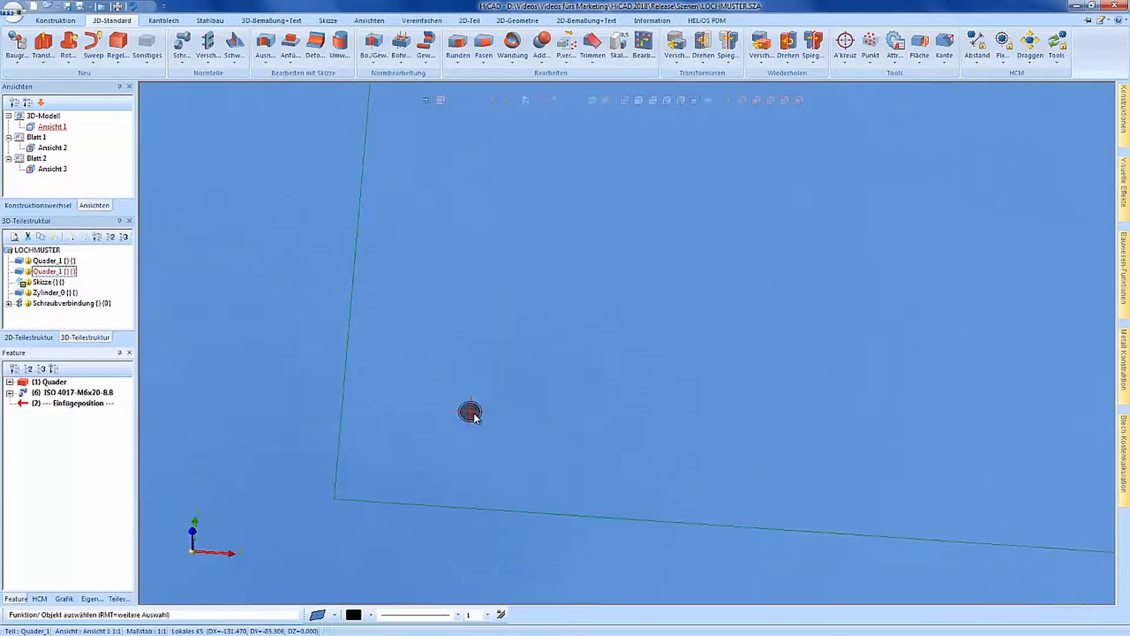
scroll(474, 418, "up", 5)
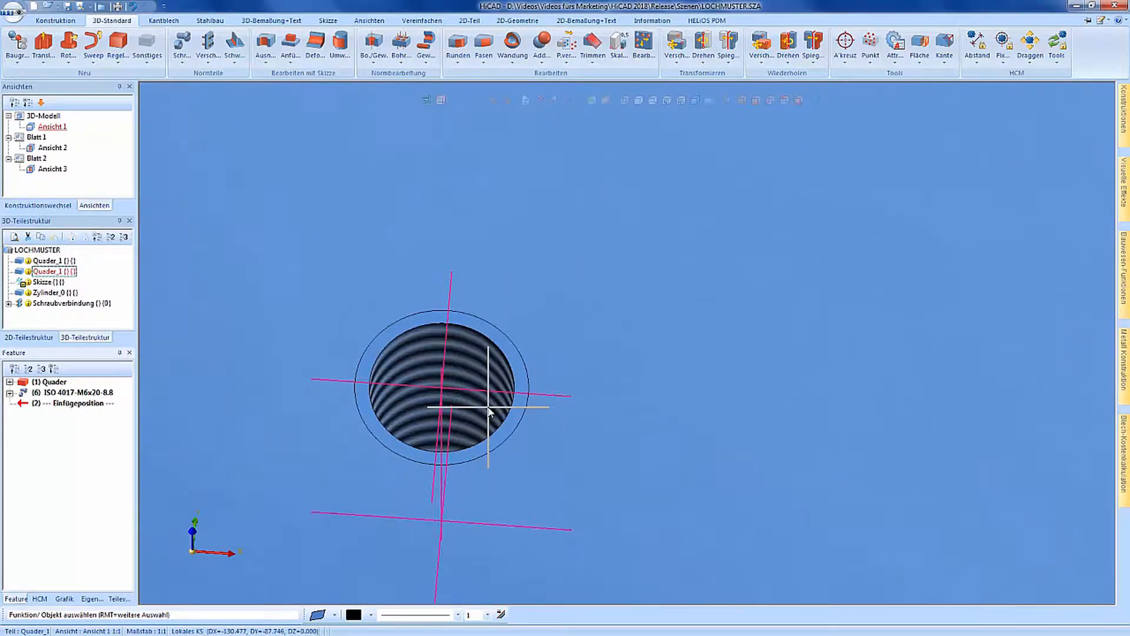
left_click(488, 412)
middle_click_drag(488, 405, 449, 405)
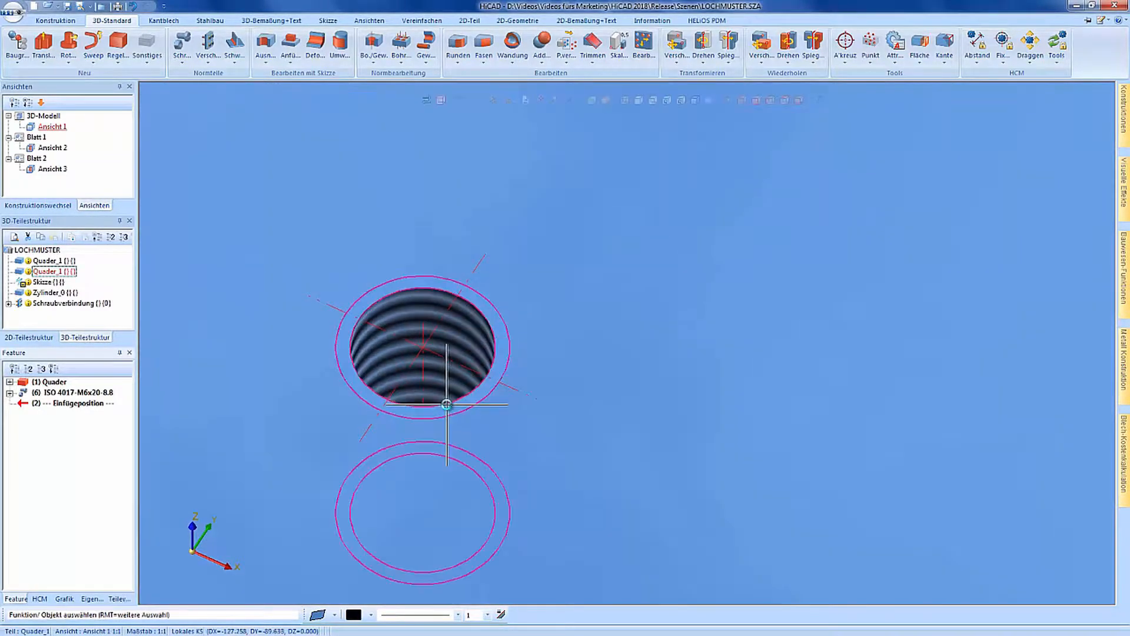
scroll(446, 406, "down", 5)
scroll(443, 407, "down", 3)
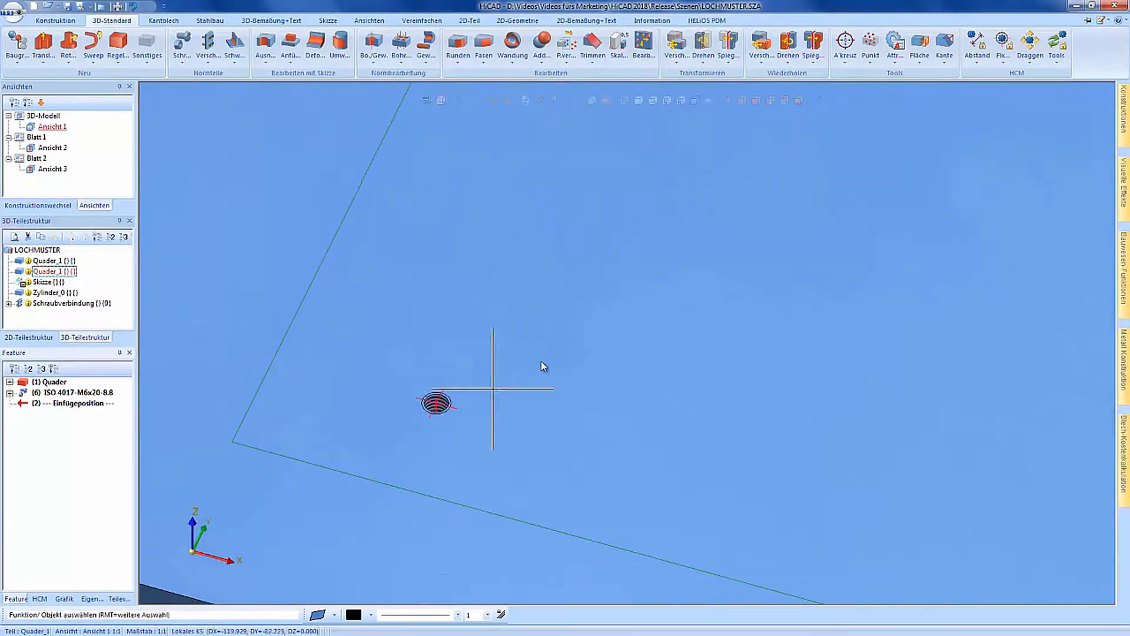
scroll(542, 366, "down", 4)
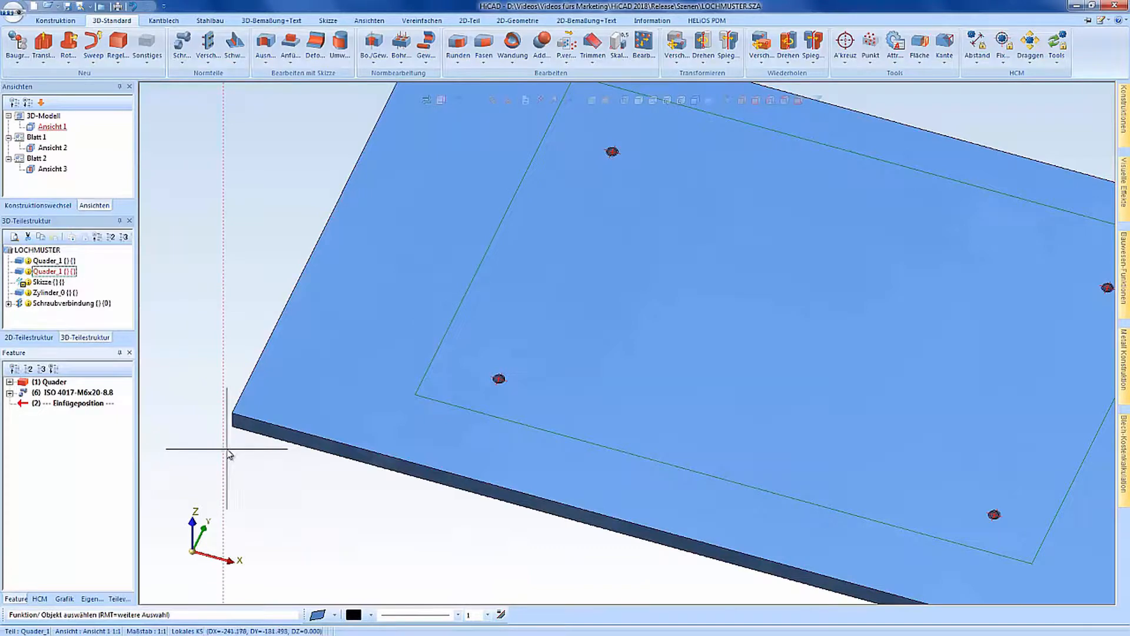
scroll(229, 454, "down", 4)
Set the thread display for shaded representation in all views to Transparent and check the front left threaded hole
right_click(201, 468)
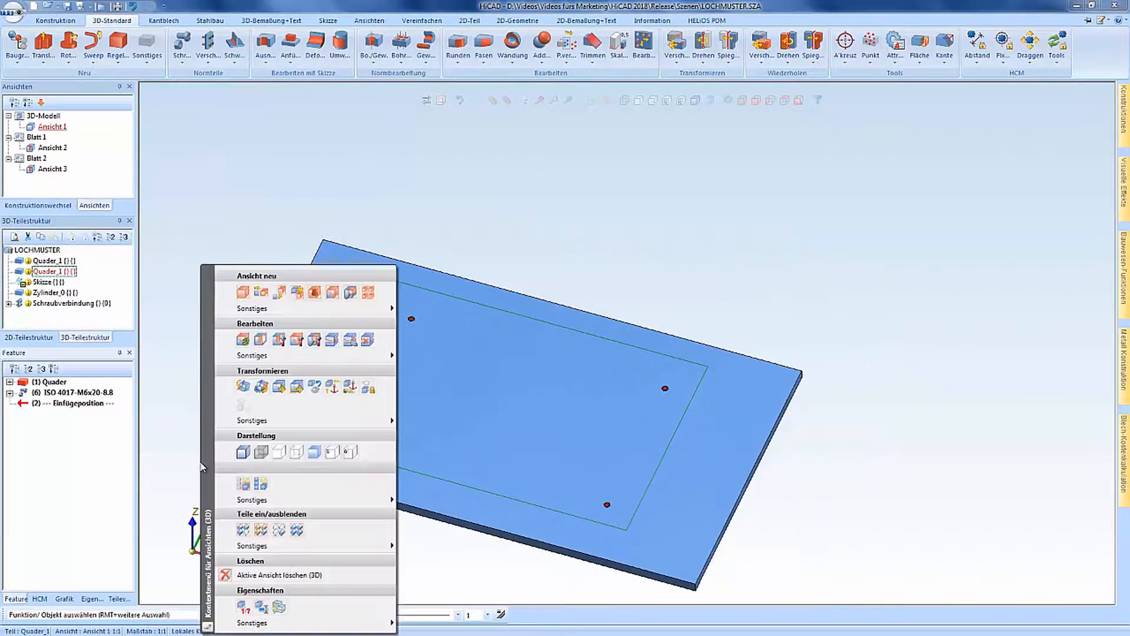
mouse_move(257, 499)
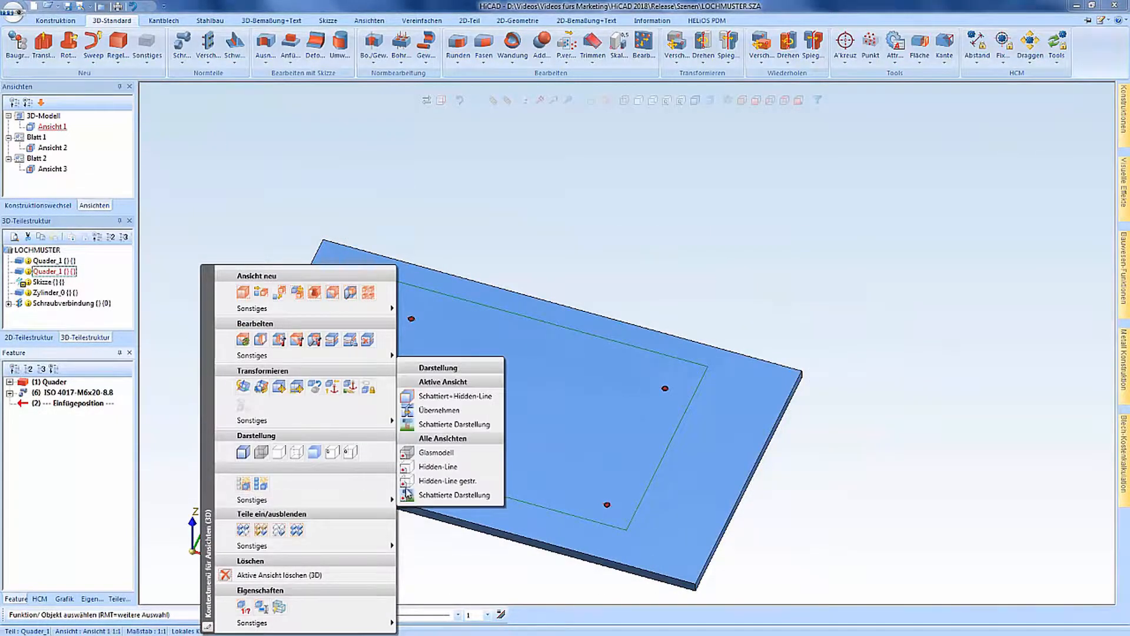
left_click(441, 496)
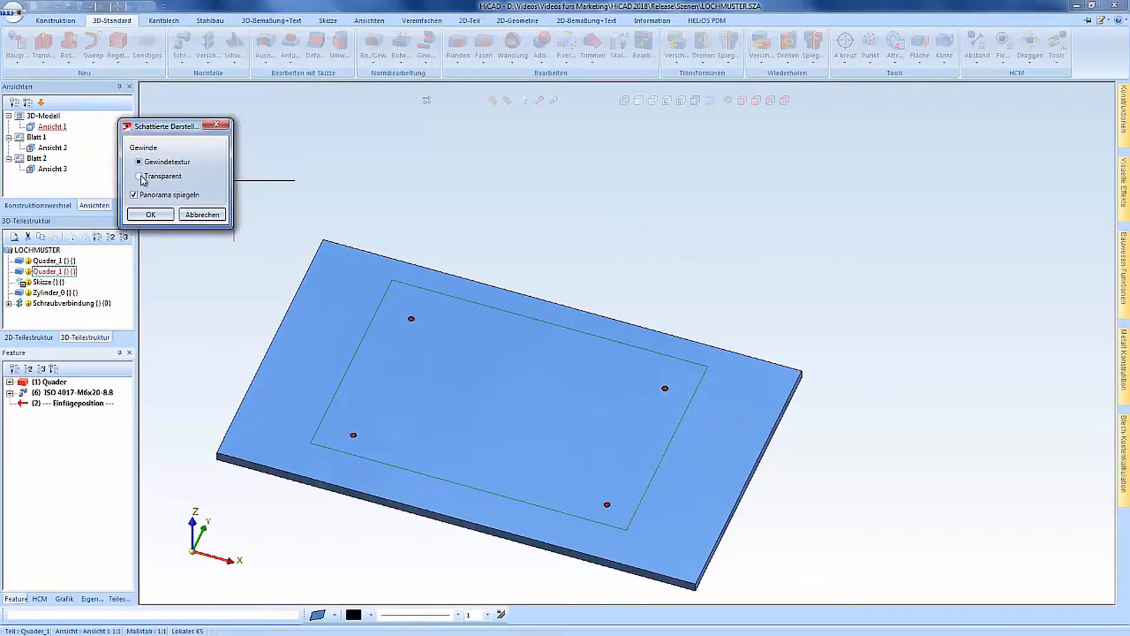
left_click(168, 214)
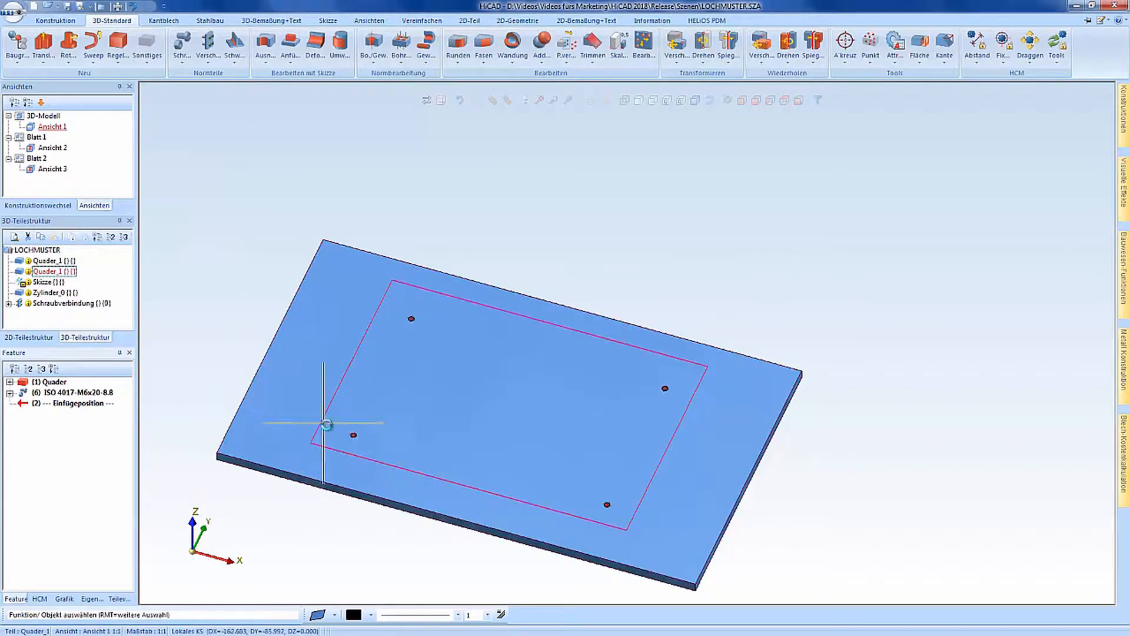
scroll(360, 442, "up", 5)
scroll(363, 446, "up", 5)
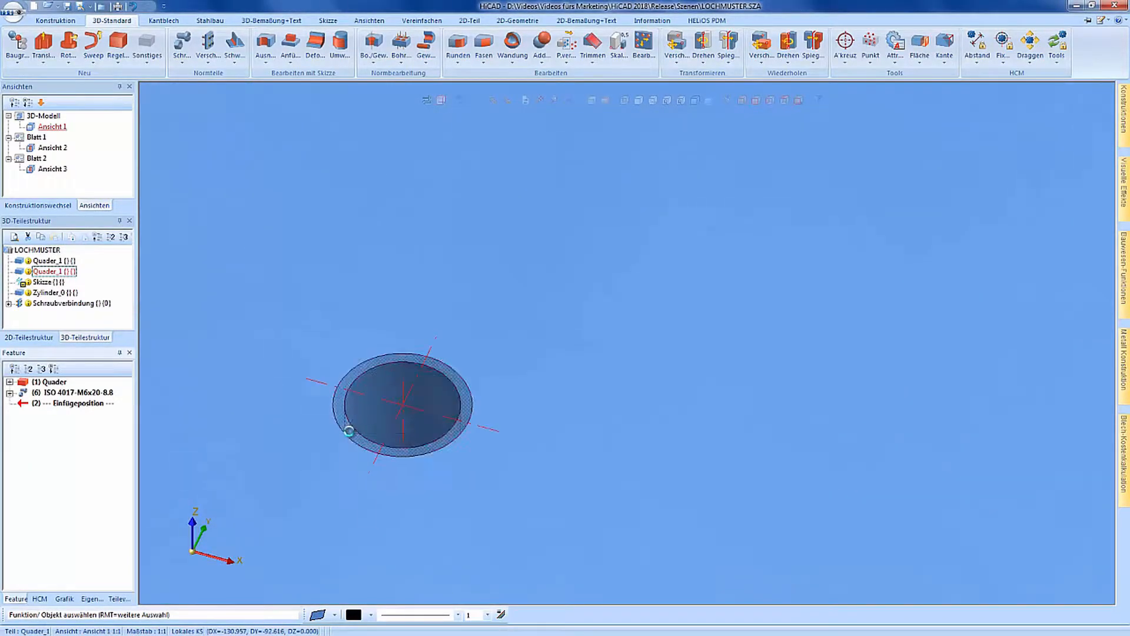
scroll(606, 409, "down", 10)
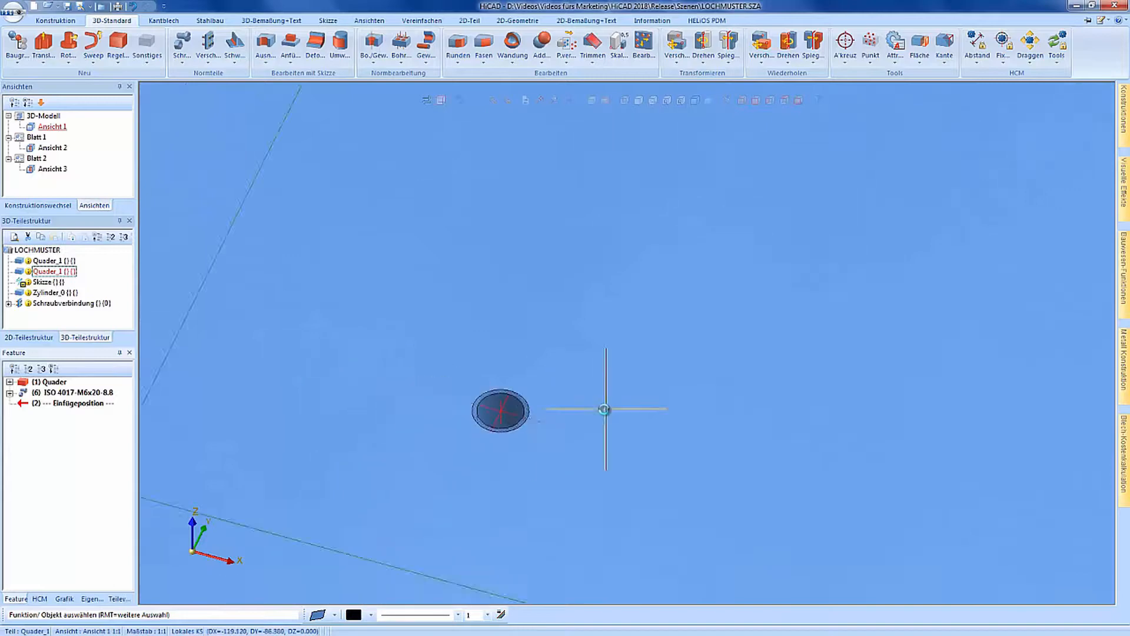
scroll(335, 430, "down", 6)
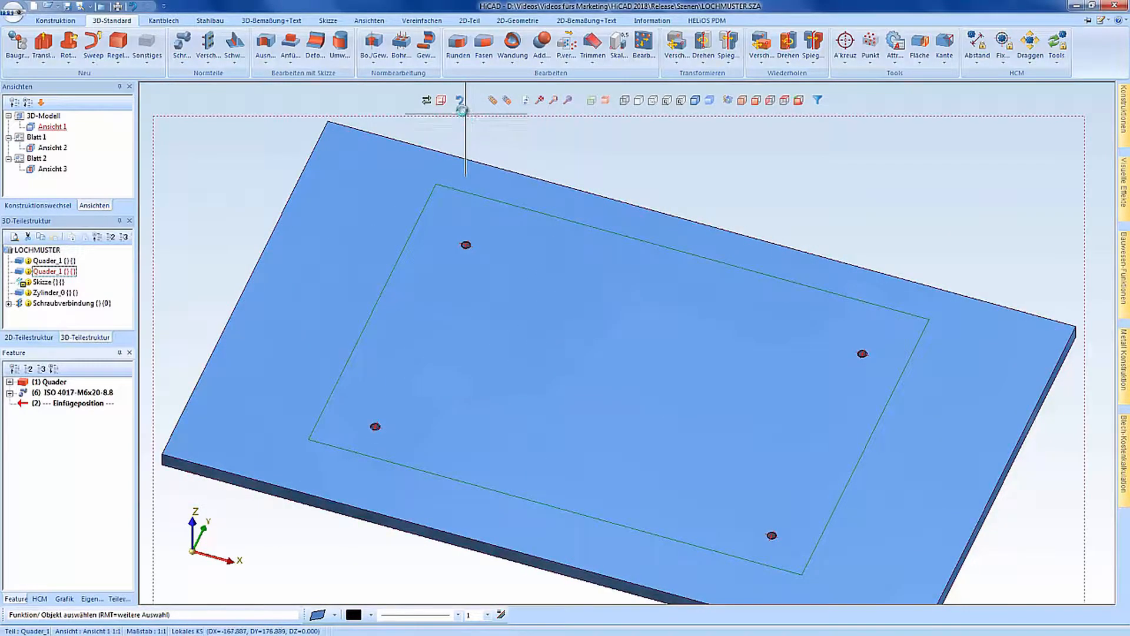
Set the thread display for shaded representation in all views to Gewindetextur and show all parts again
right_click(464, 111)
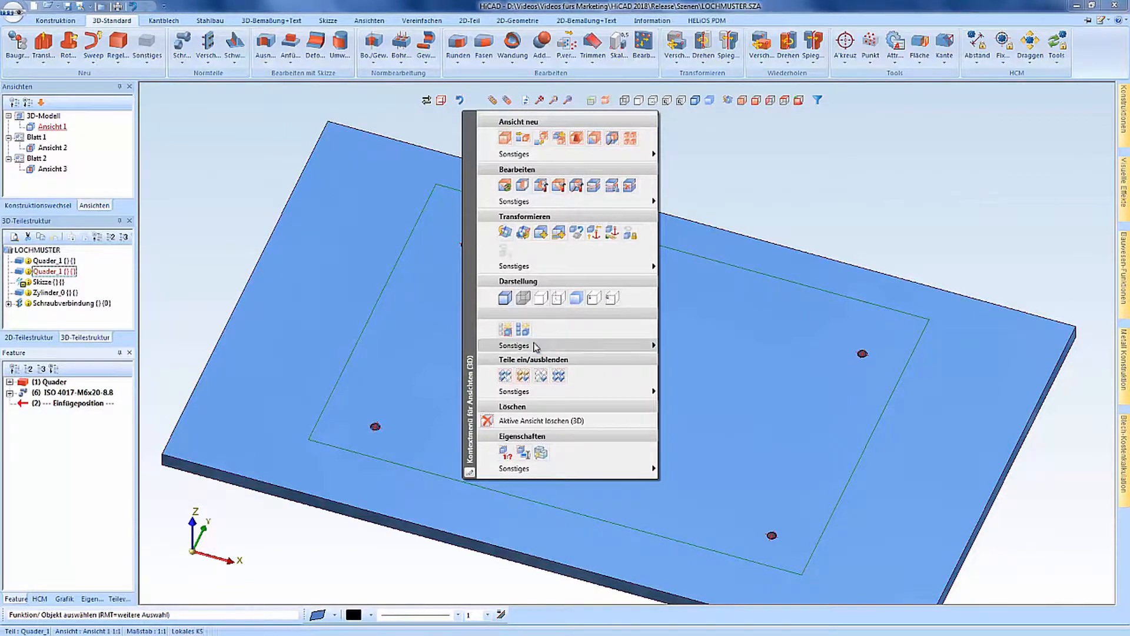
mouse_move(538, 346)
left_click(703, 477)
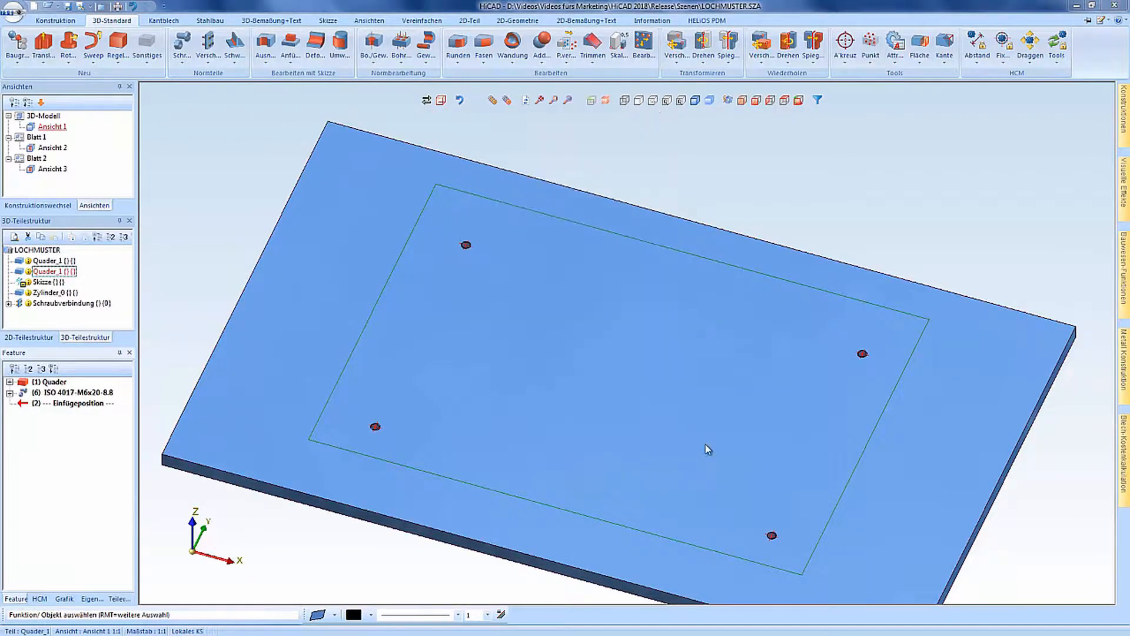
left_click(139, 162)
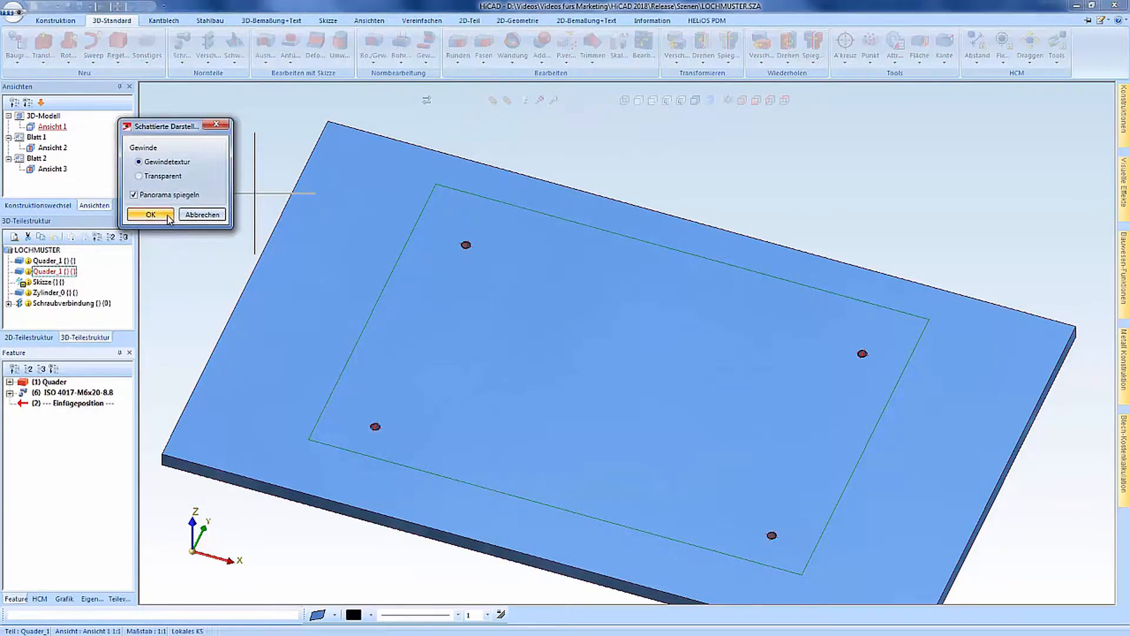
left_click(150, 214)
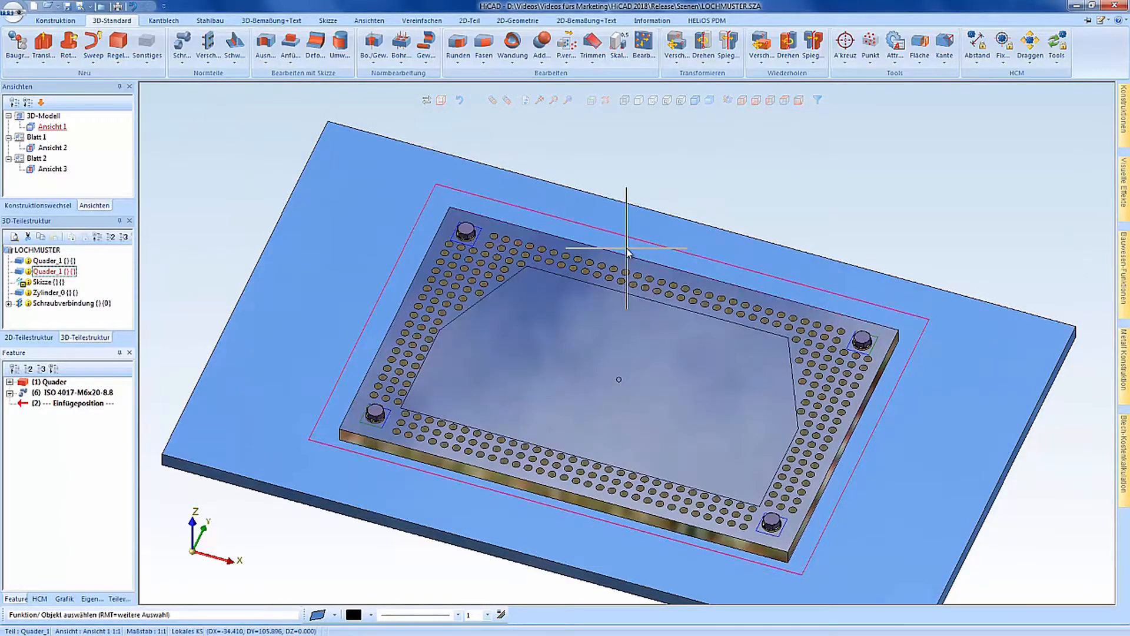
scroll(627, 248, "down", 2)
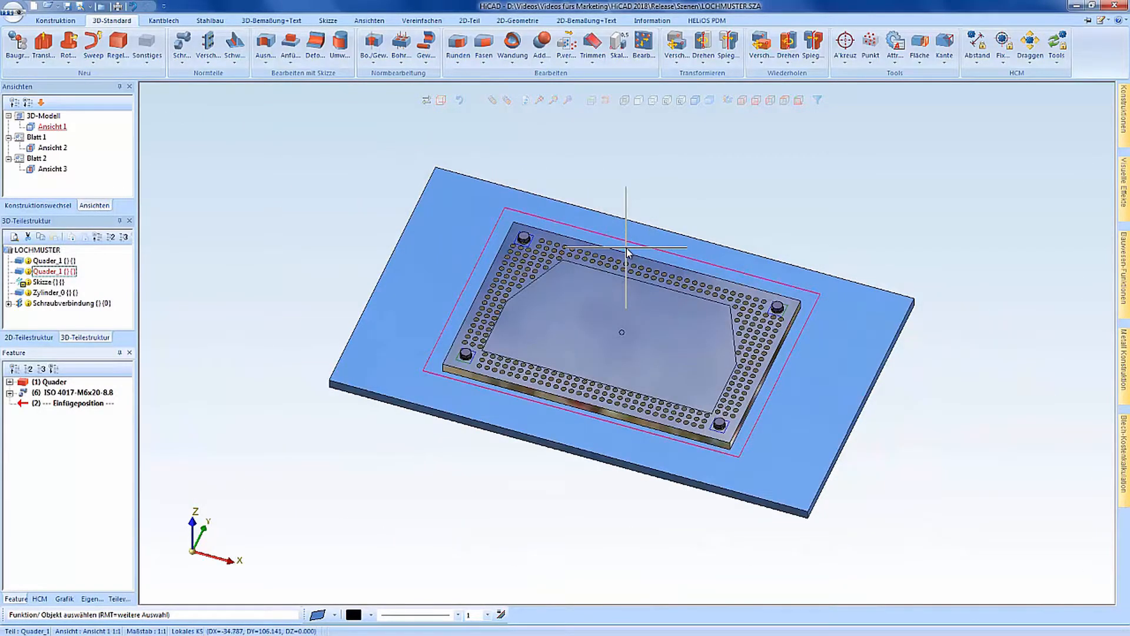